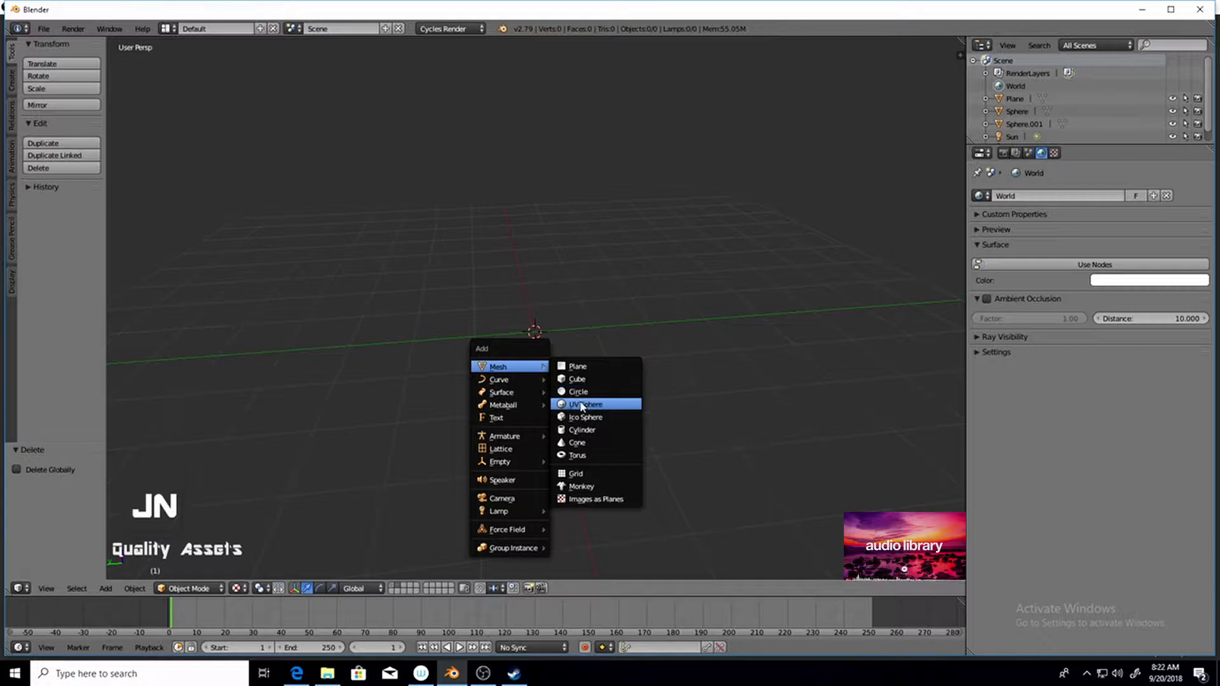
Add a UV sphere mesh at the centre of the scene.
{"action": "left_click", "coordinate": [581, 403]}
{"action": "middle_click_drag", "start_coordinate": [581, 399], "coordinate": [590, 297]}
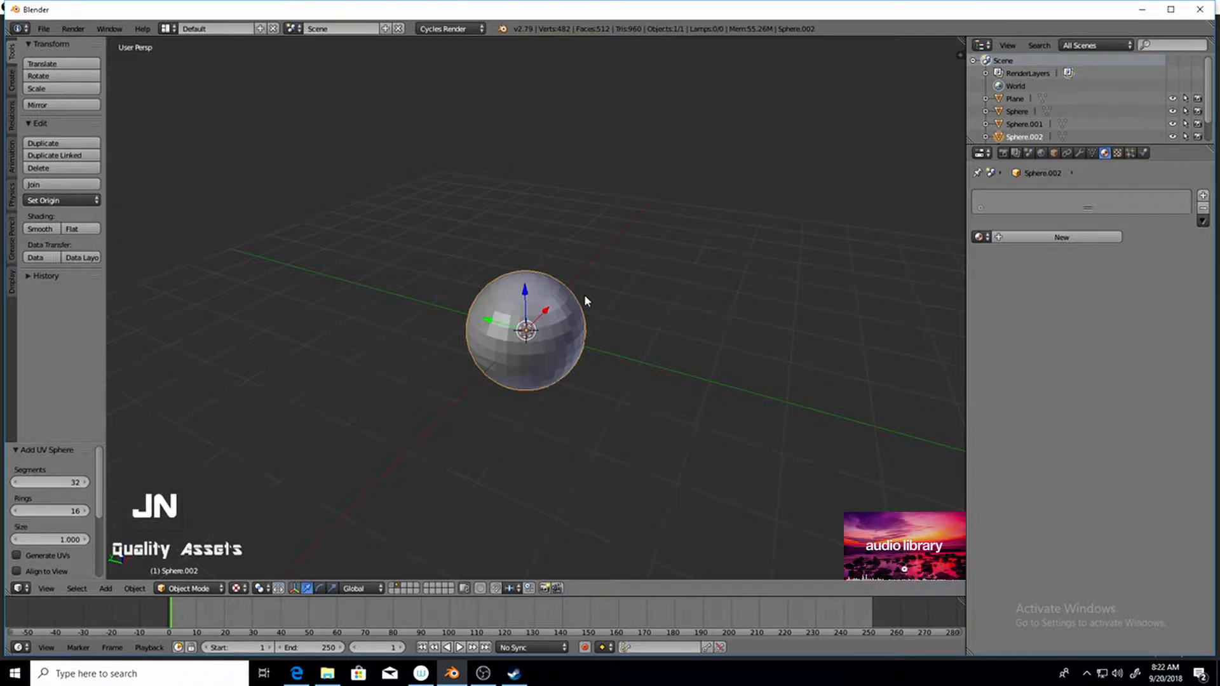
{"action": "scroll", "coordinate": [582, 357], "scroll_direction": "up", "scroll_amount": 3}
{"action": "middle_click_drag", "start_coordinate": [581, 361], "coordinate": [459, 421]}
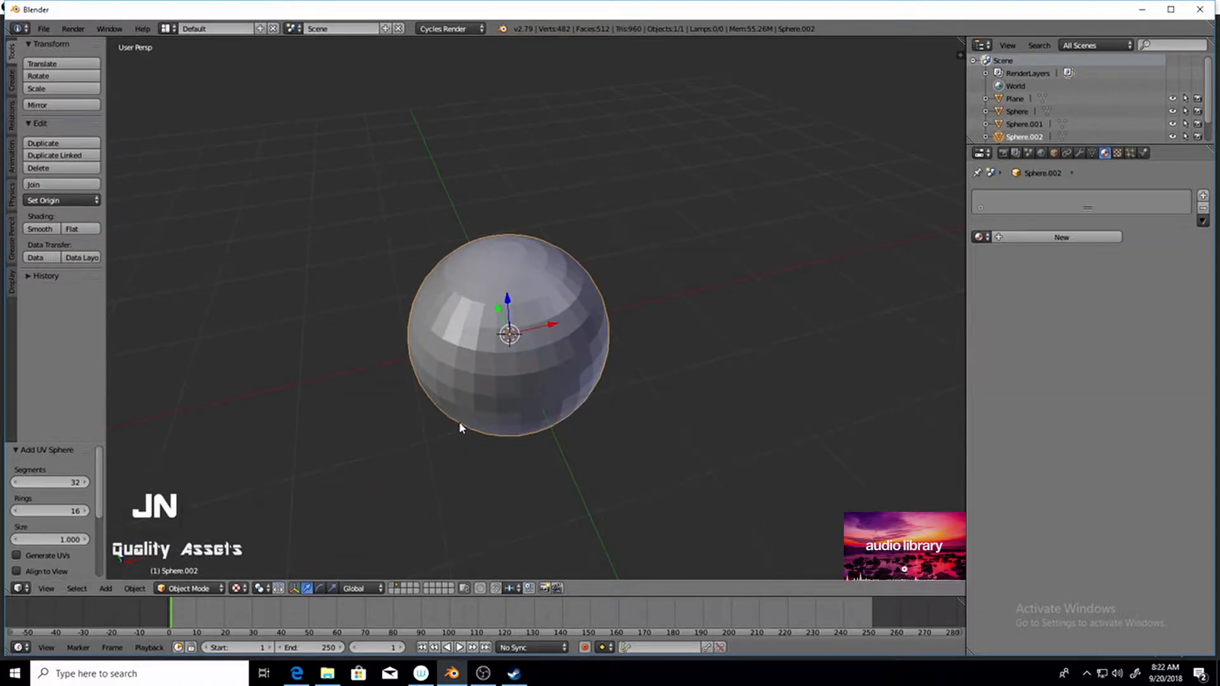
{"action": "key", "text": "Tab"}
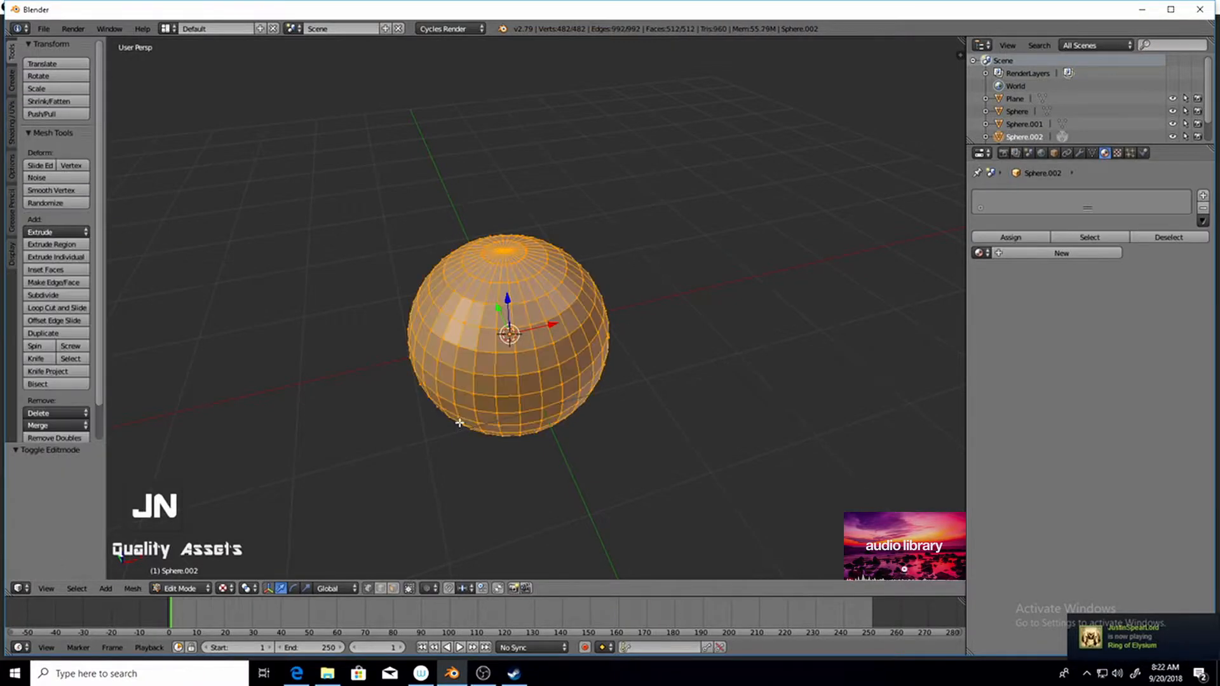
{"action": "middle_click_drag", "start_coordinate": [459, 423], "coordinate": [582, 413]}
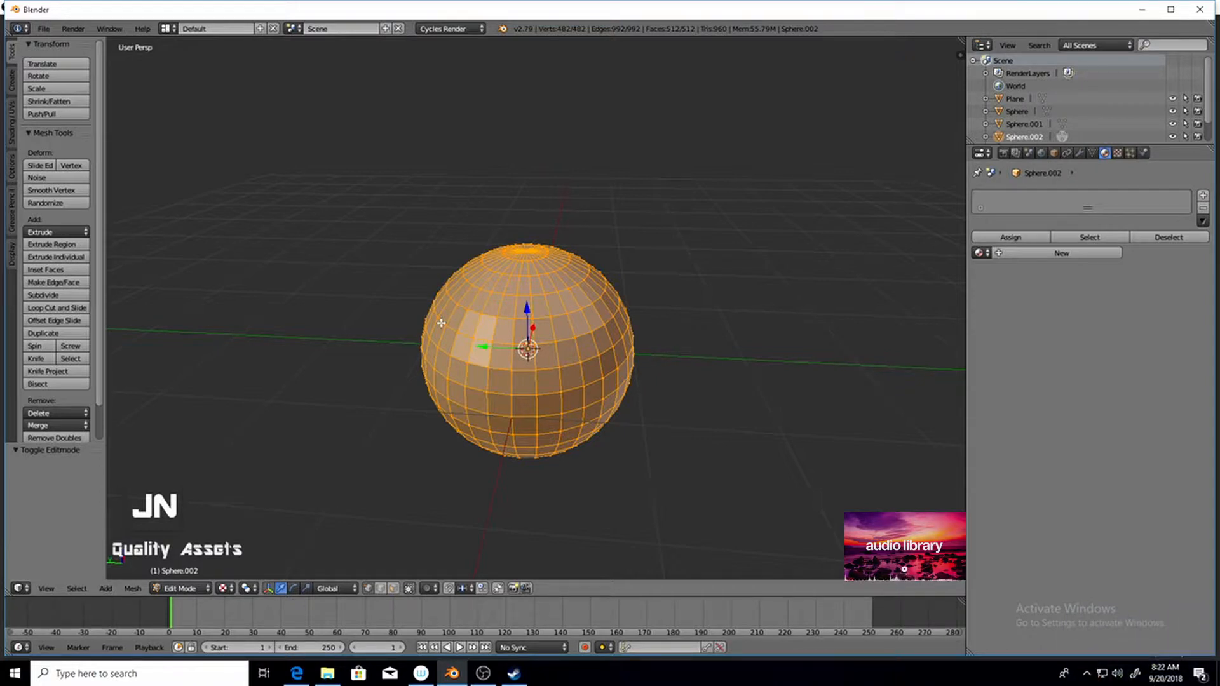
{"action": "key", "text": "Tab"}
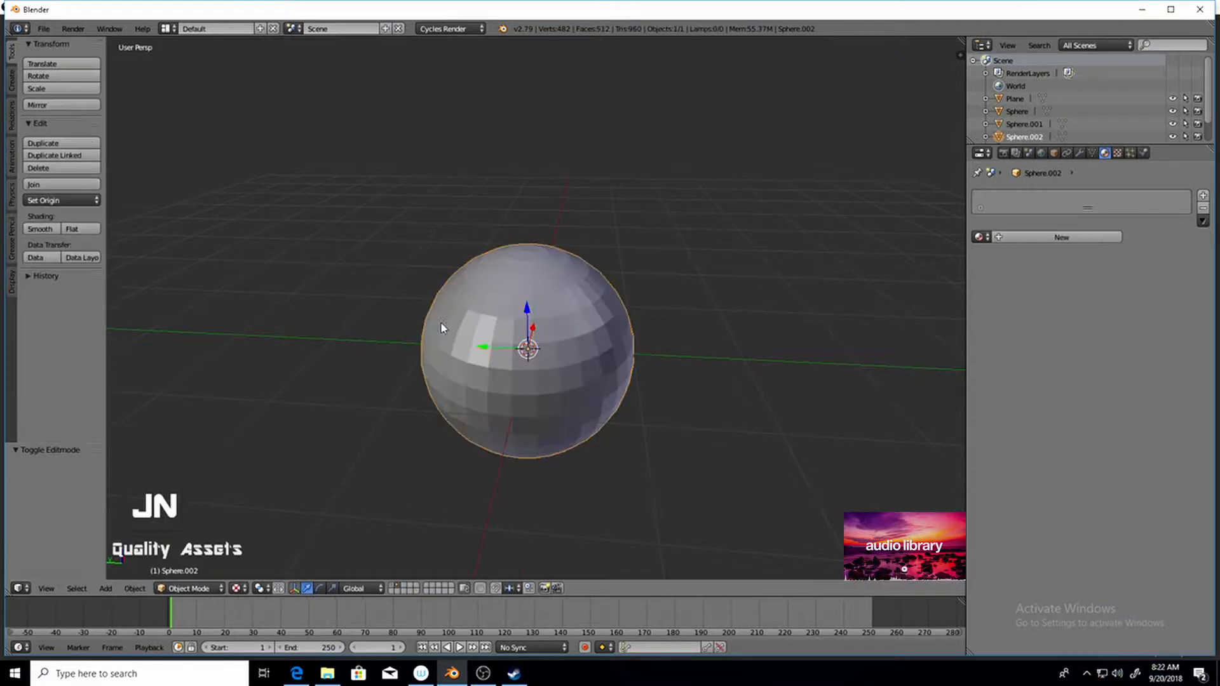
Give the sphere a new material whose colour is an Image Texture using texturez_4496.jpg from the Desktop folder.
{"action": "left_click", "coordinate": [1020, 237]}
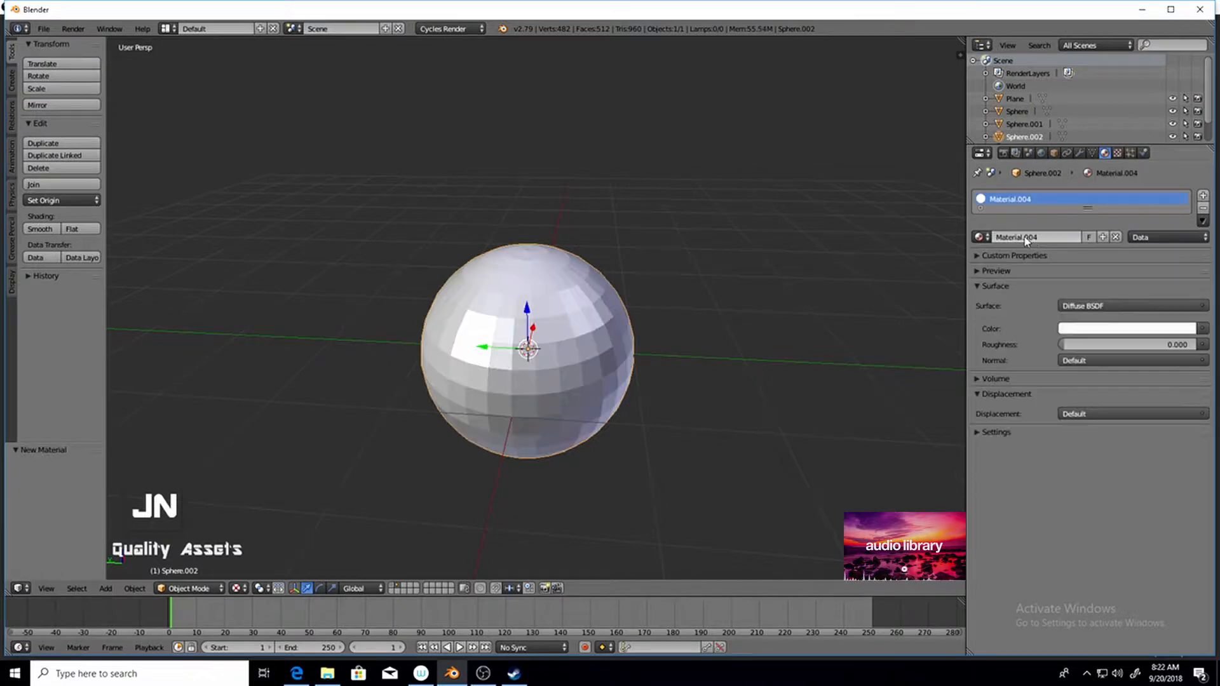
{"action": "left_click", "coordinate": [1203, 329]}
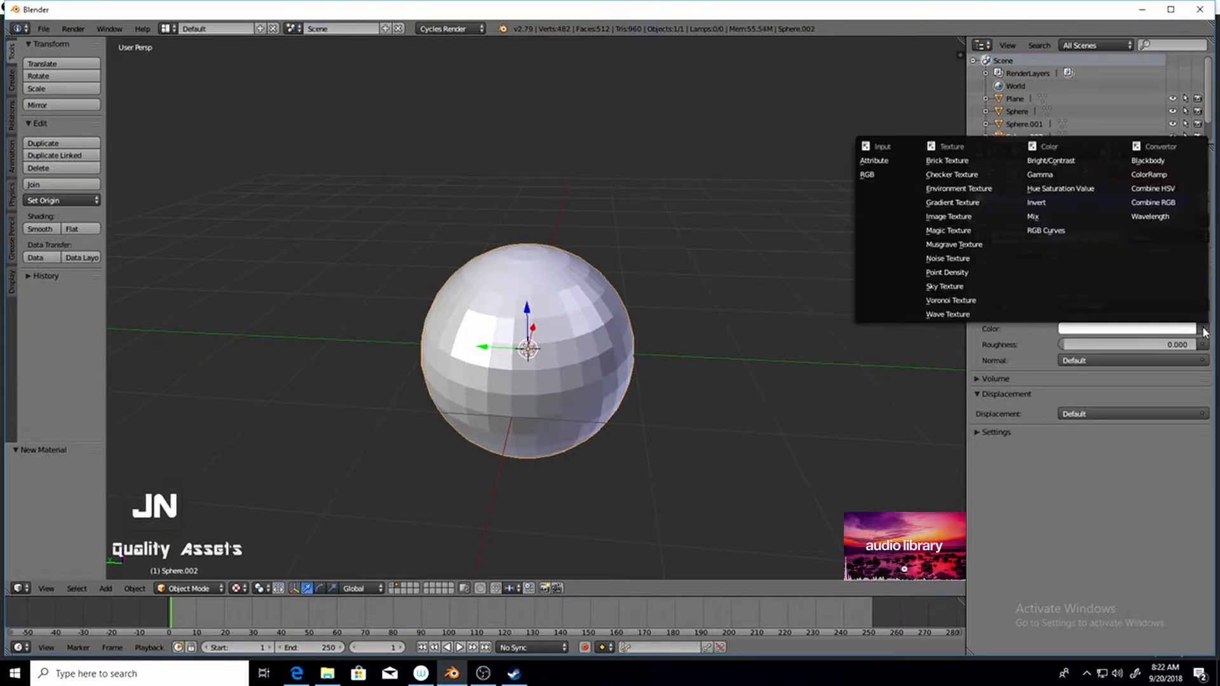
{"action": "left_click", "coordinate": [969, 216]}
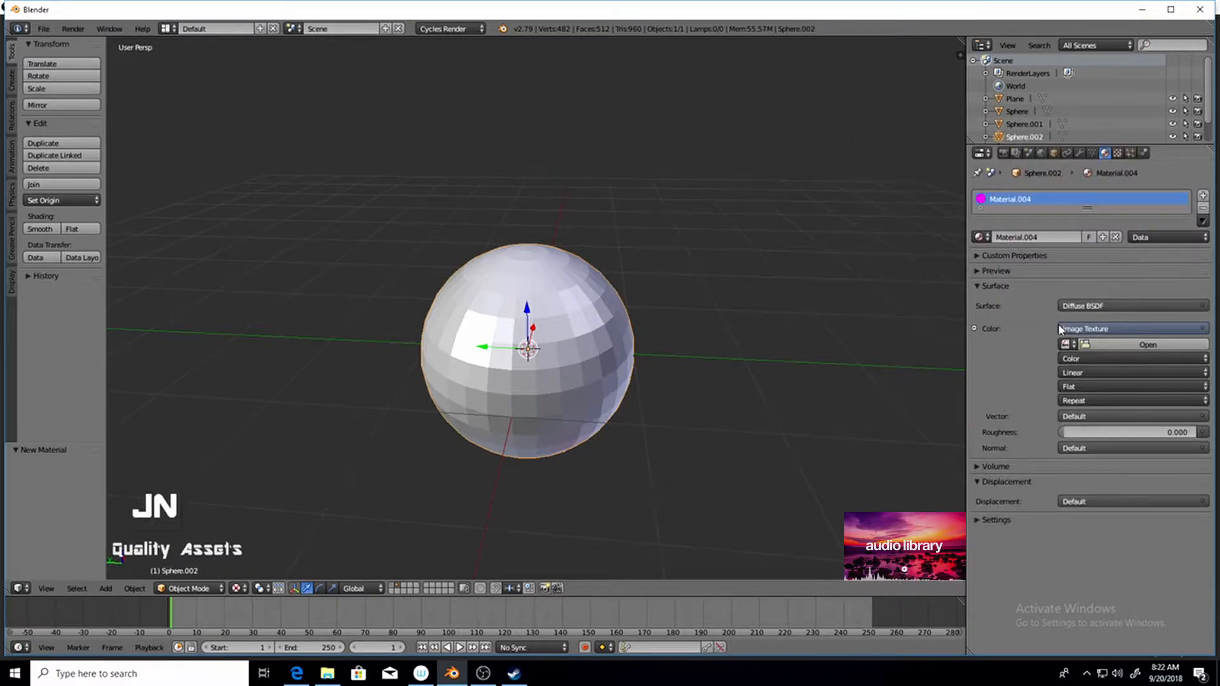
{"action": "left_click", "coordinate": [1128, 347]}
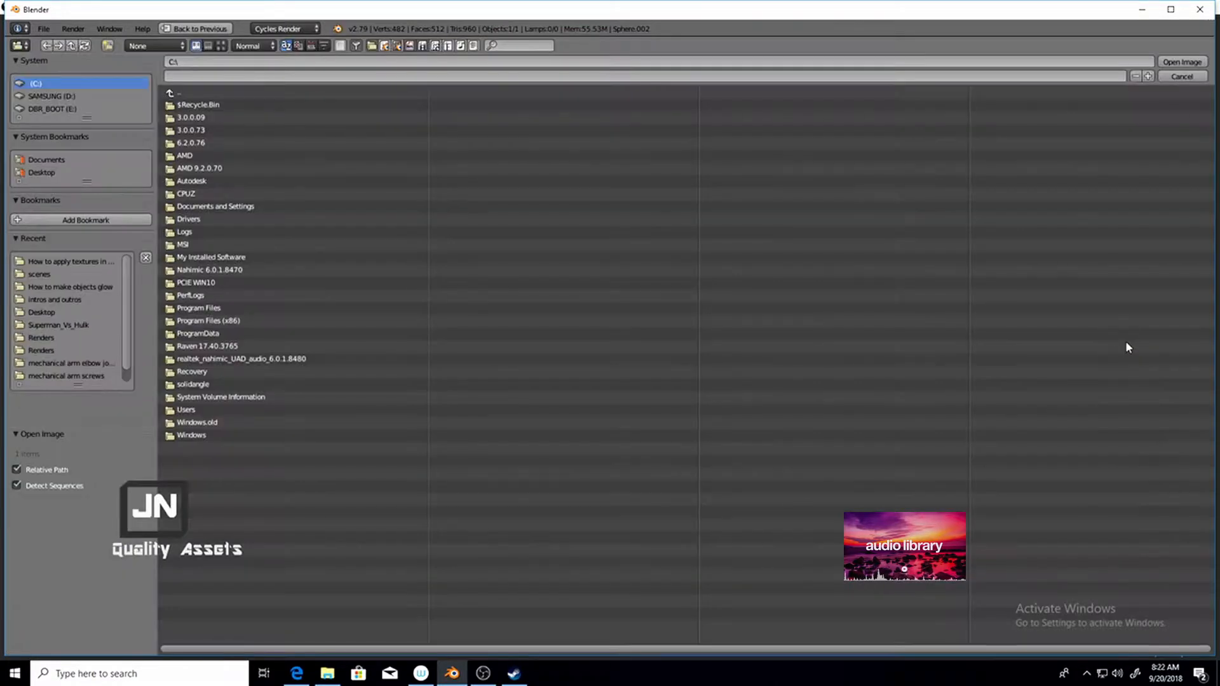
{"action": "left_click", "coordinate": [37, 174]}
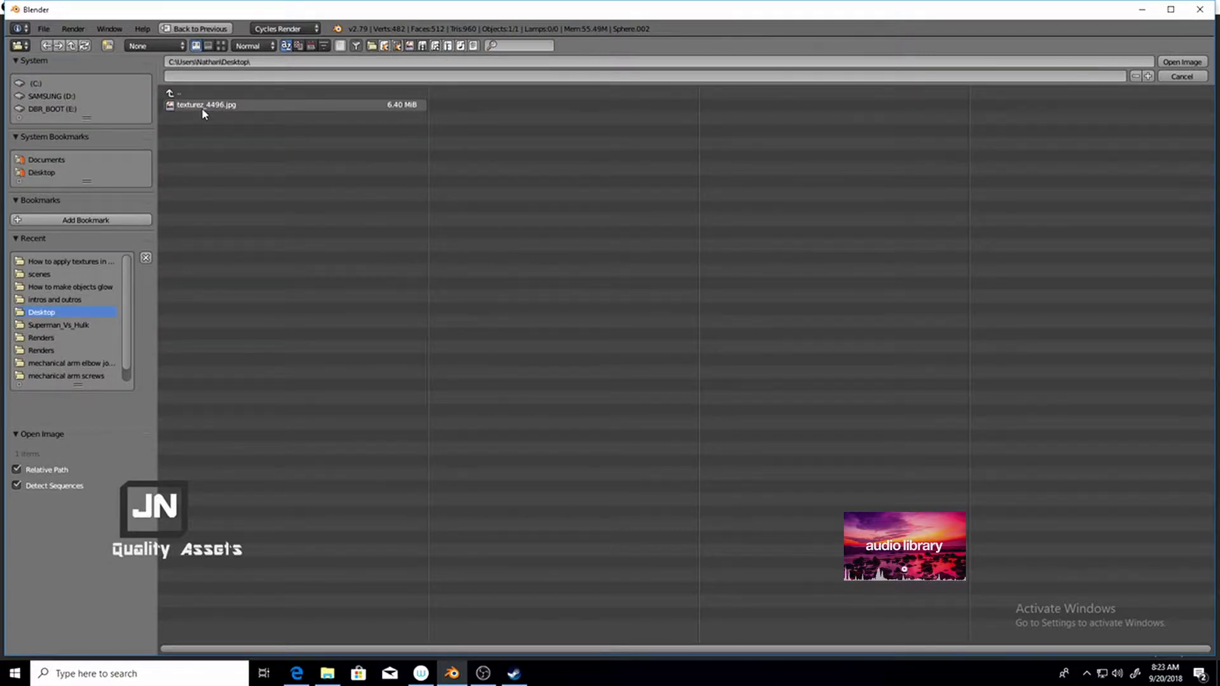
{"action": "double_click", "coordinate": [204, 108]}
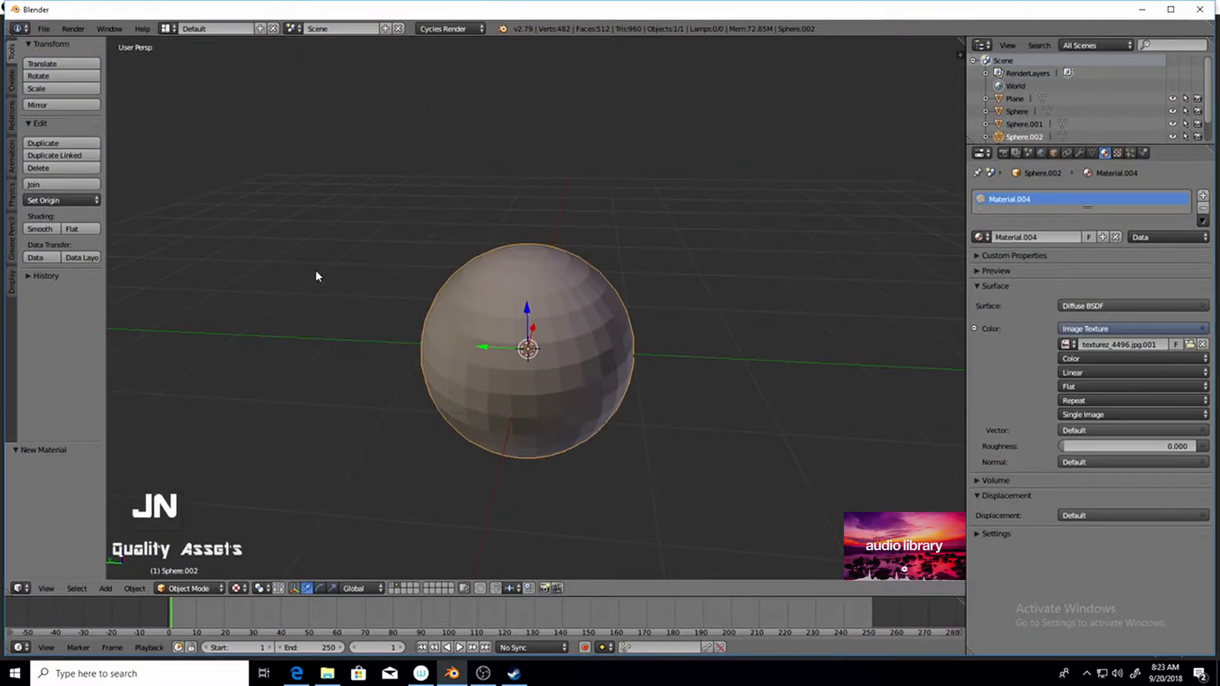
Set the 3D viewport shading to Texture.
{"action": "left_click", "coordinate": [237, 588]}
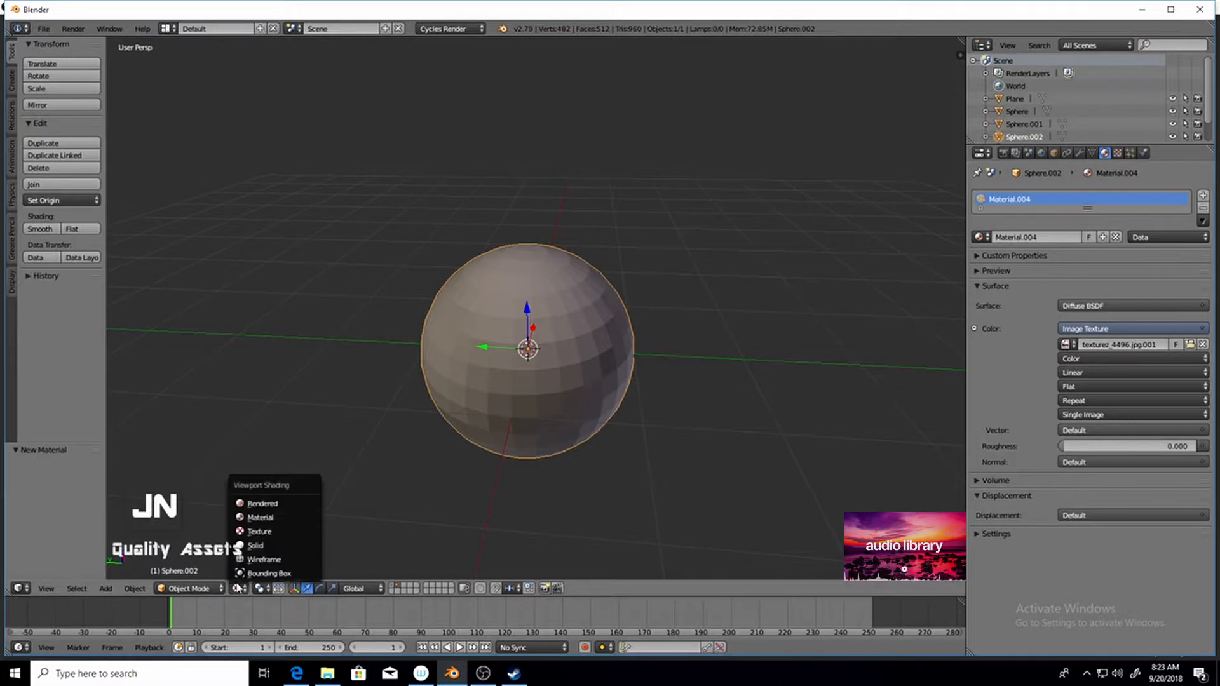
{"action": "left_click", "coordinate": [248, 531]}
{"action": "middle_click_drag", "start_coordinate": [491, 426], "coordinate": [464, 428]}
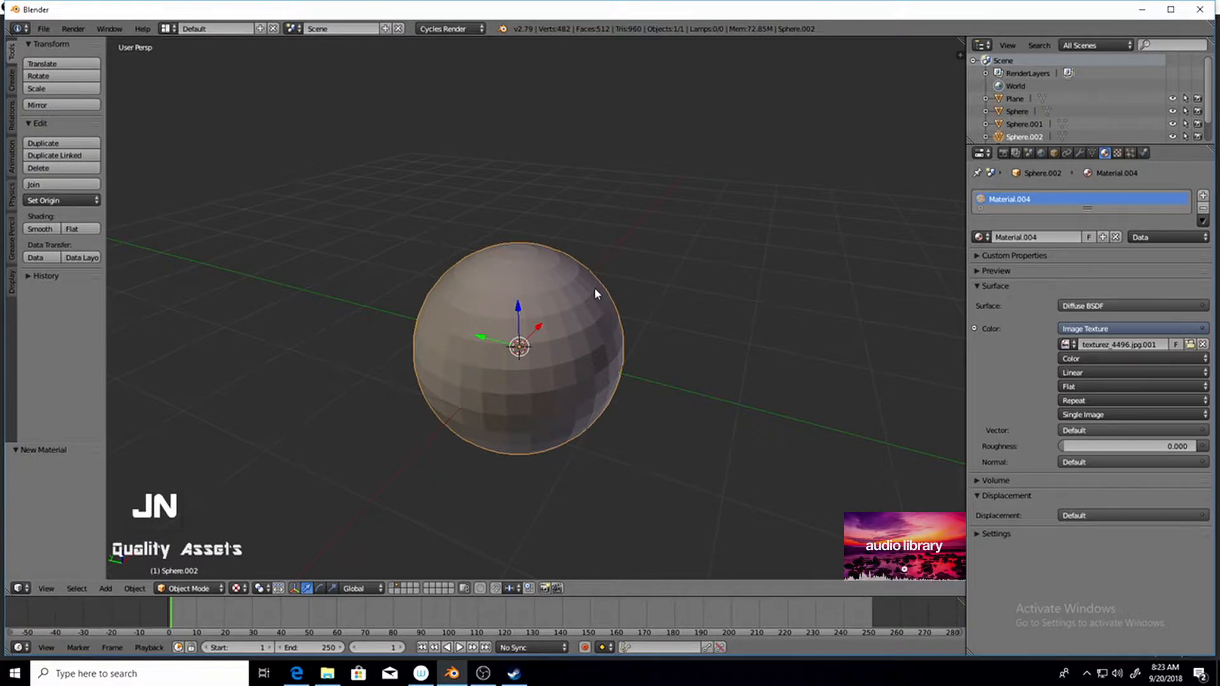
Change the properties area to the UV/Image Editor with texturez_4496.jpg displayed in it.
{"action": "left_click", "coordinate": [982, 153]}
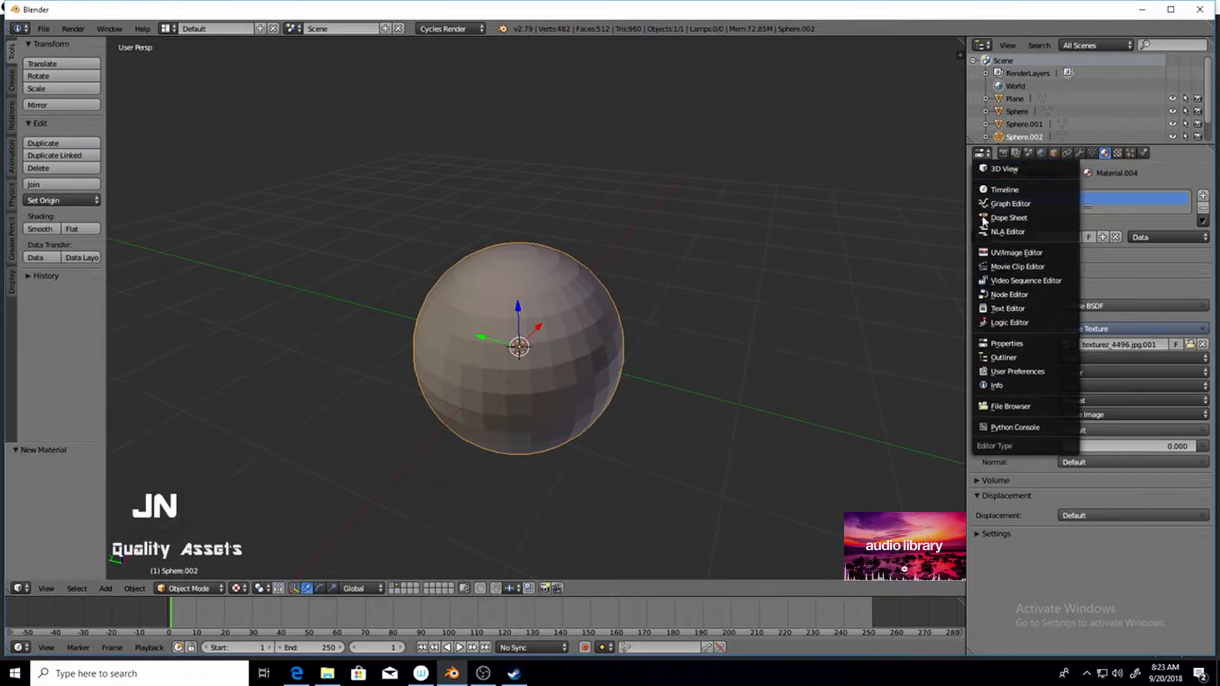
{"action": "left_click", "coordinate": [989, 252]}
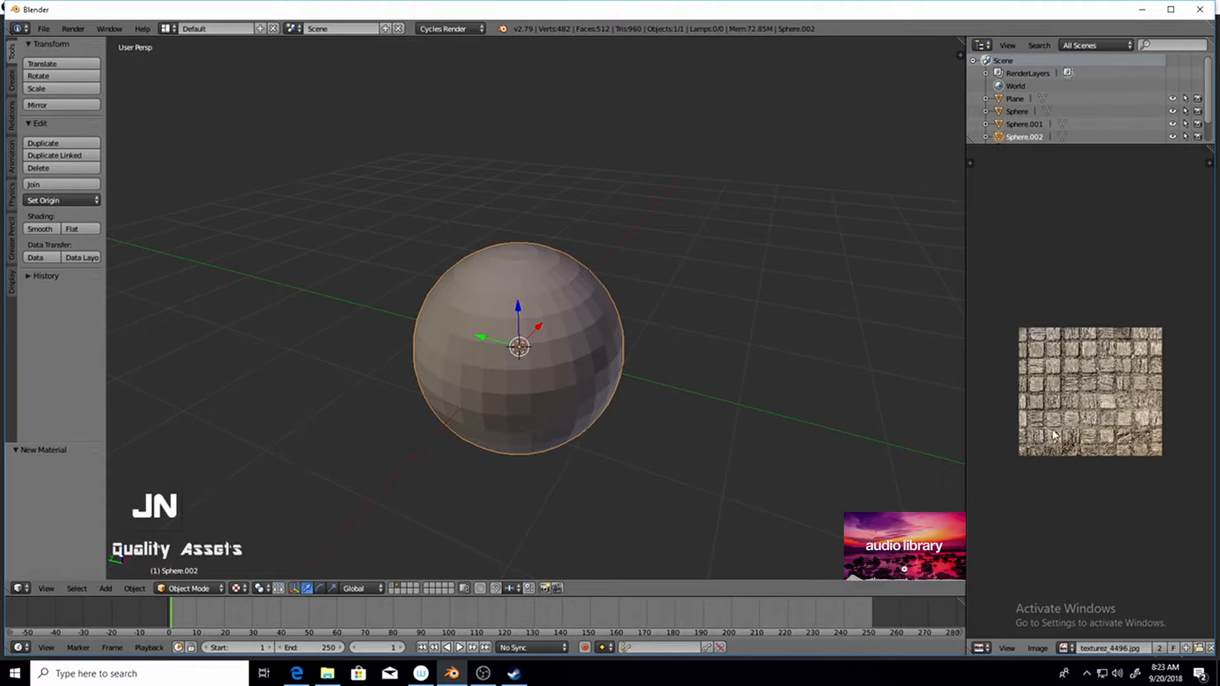
{"action": "scroll", "coordinate": [1053, 436], "scroll_direction": "up", "scroll_amount": 3}
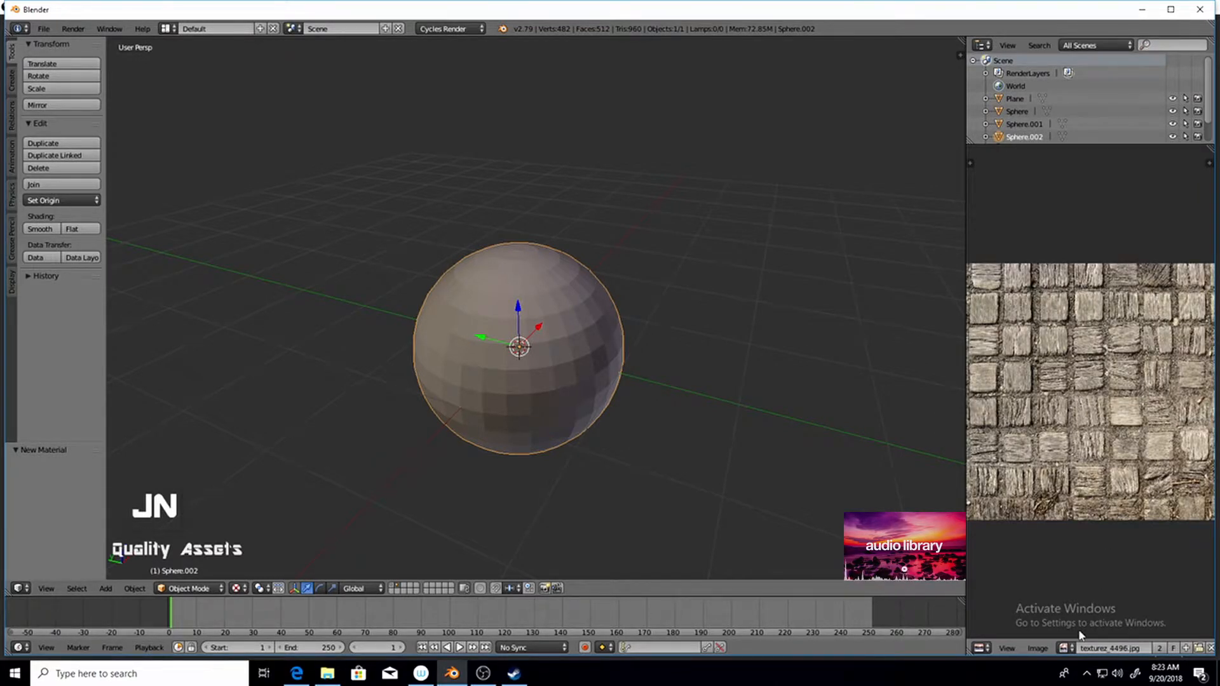
{"action": "left_click", "coordinate": [1063, 648]}
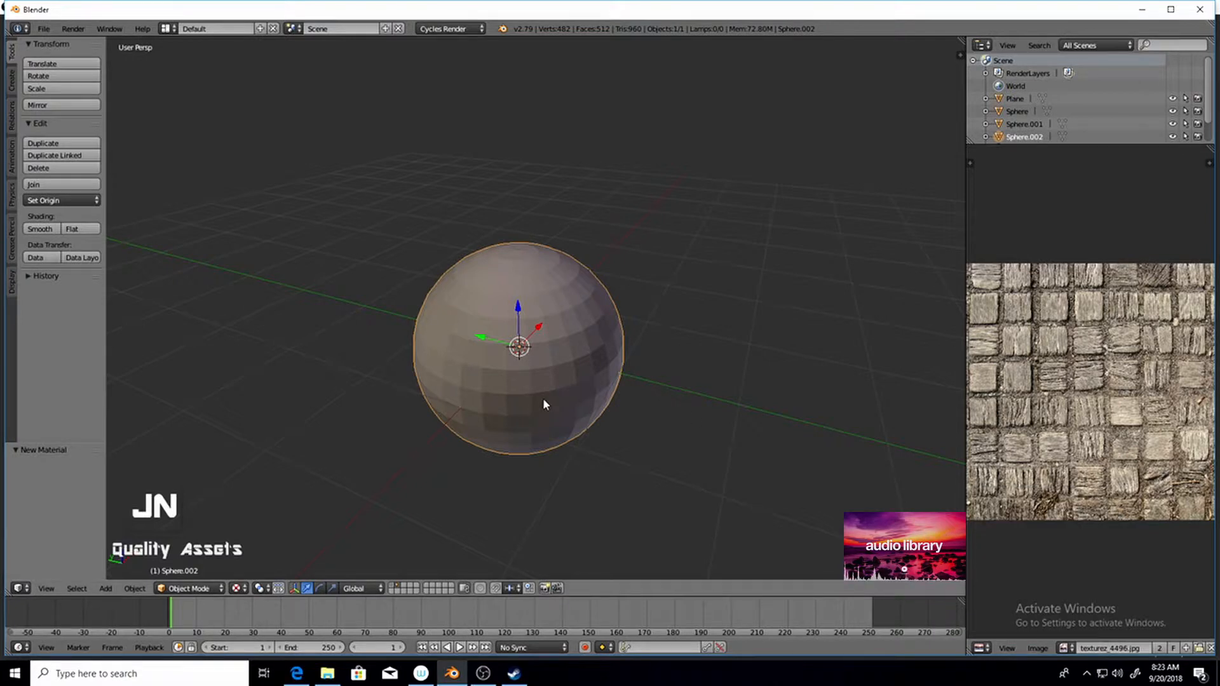
In Edit Mode, mark one vertical edge loop running from the sphere's top pole to its bottom pole as a seam.
{"action": "middle_click_drag", "start_coordinate": [555, 421], "coordinate": [467, 379]}
{"action": "key", "text": "Tab"}
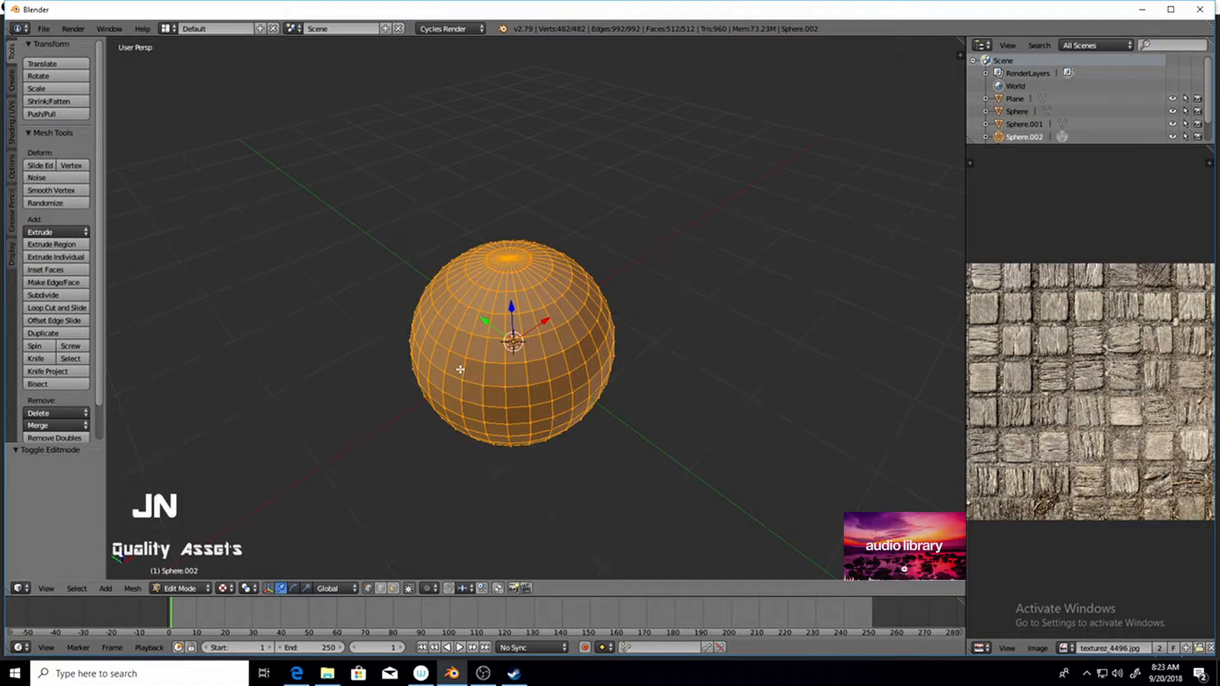
{"action": "middle_click_drag", "start_coordinate": [460, 369], "coordinate": [586, 335]}
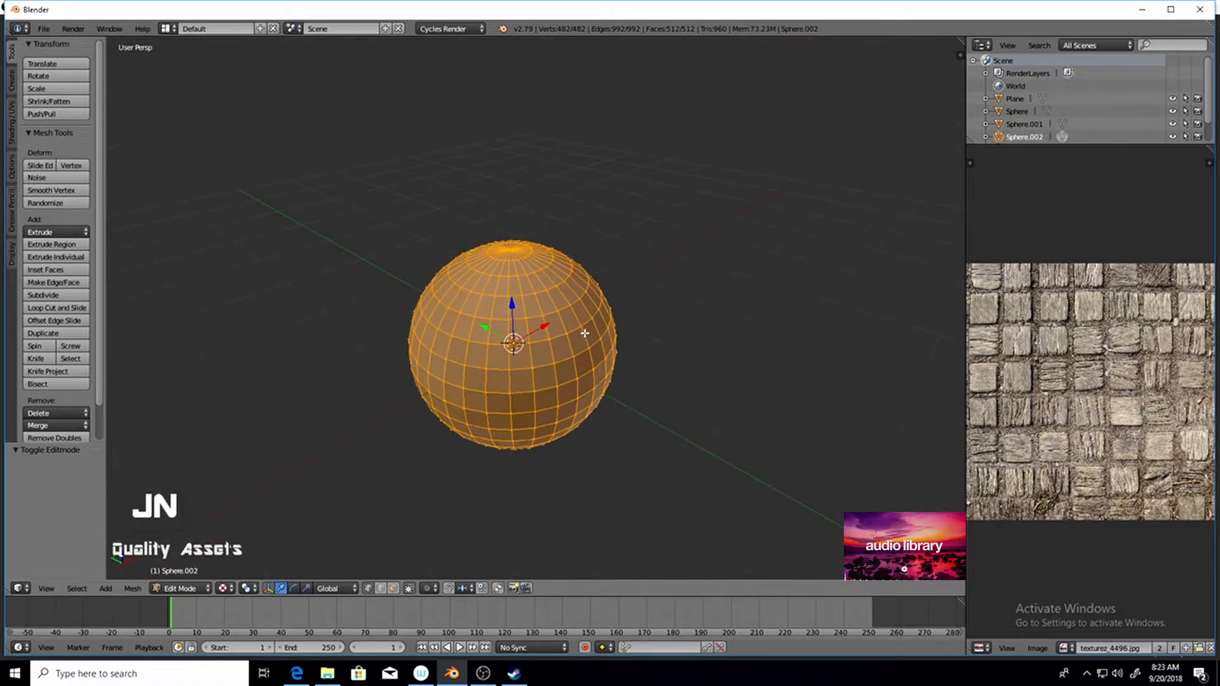
{"action": "scroll", "coordinate": [518, 364], "scroll_direction": "down", "scroll_amount": 2}
{"action": "middle_click_drag", "start_coordinate": [518, 363], "coordinate": [567, 360]}
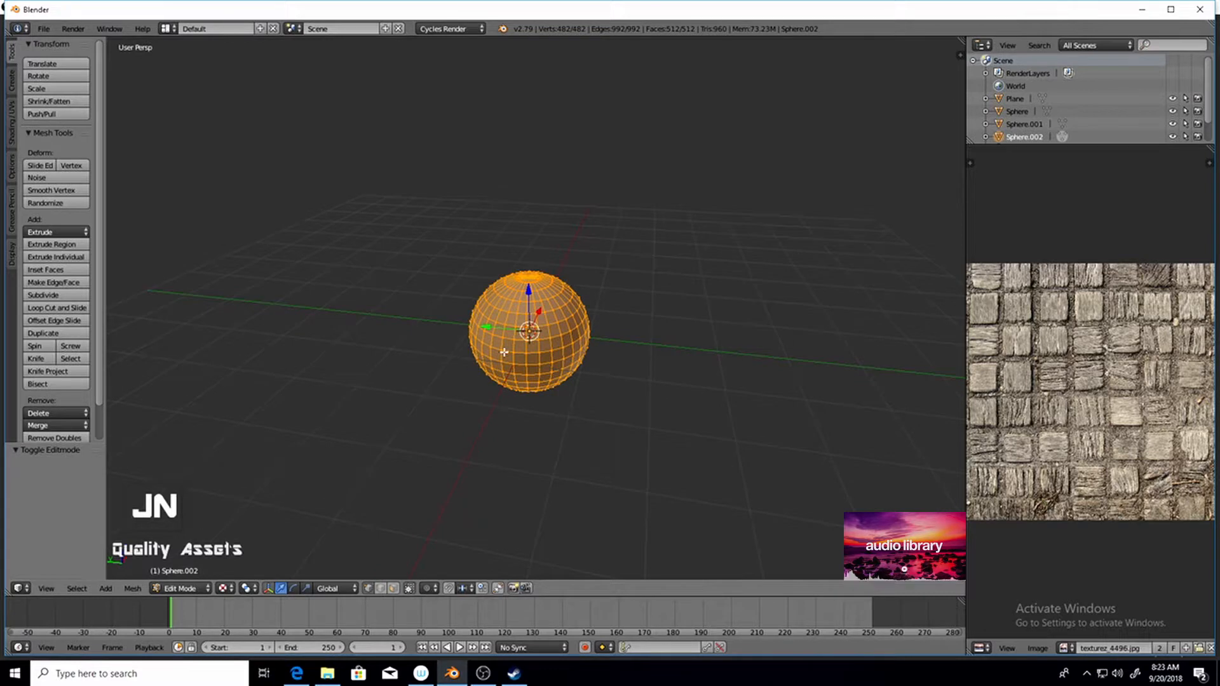
{"action": "scroll", "coordinate": [498, 349], "scroll_direction": "up", "scroll_amount": 2}
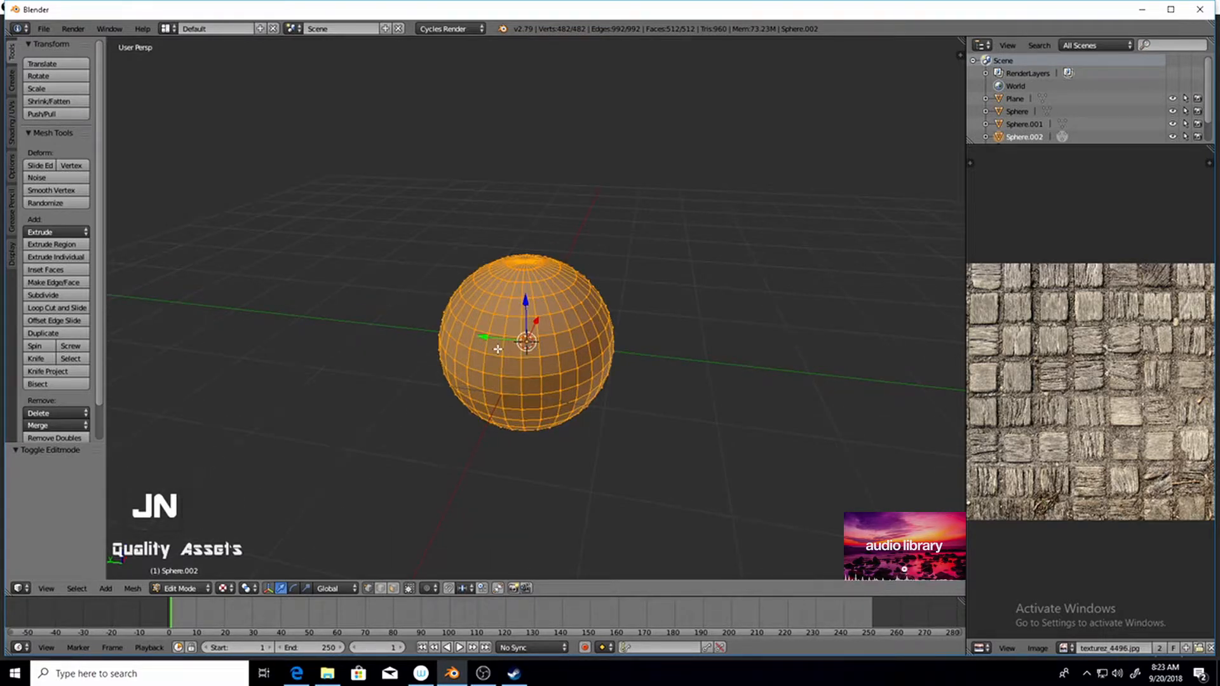
{"action": "middle_click_drag", "start_coordinate": [497, 349], "coordinate": [333, 380]}
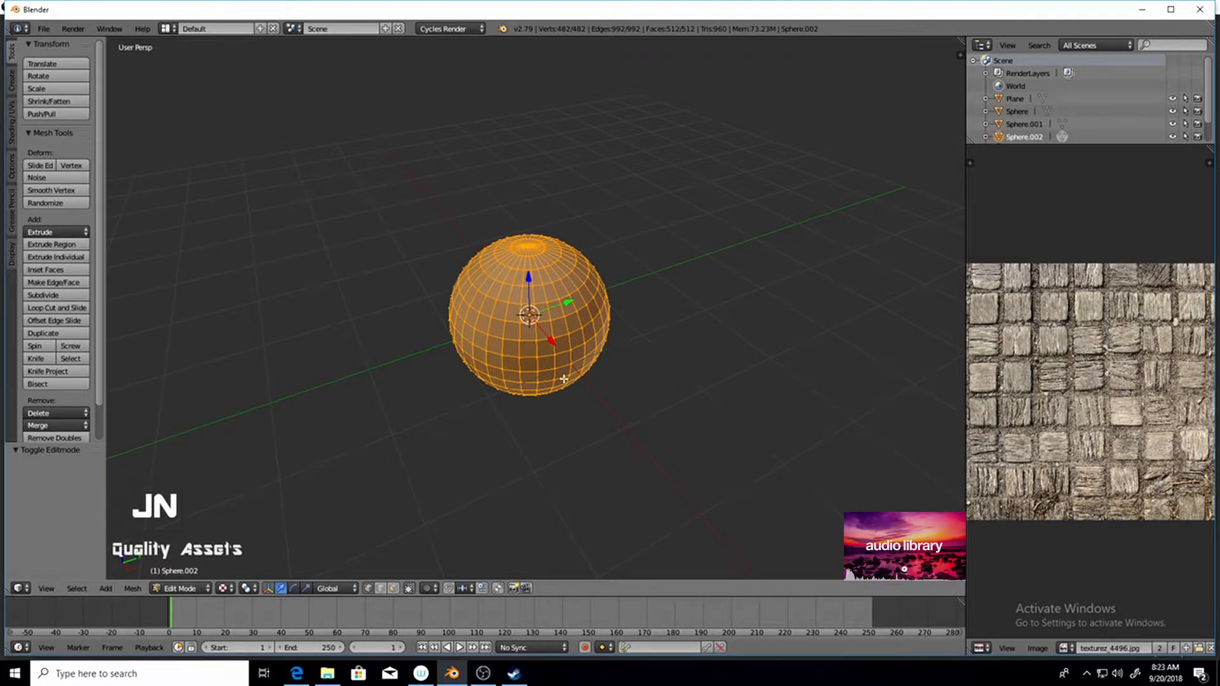
{"action": "scroll", "coordinate": [542, 353], "scroll_direction": "up", "scroll_amount": 4}
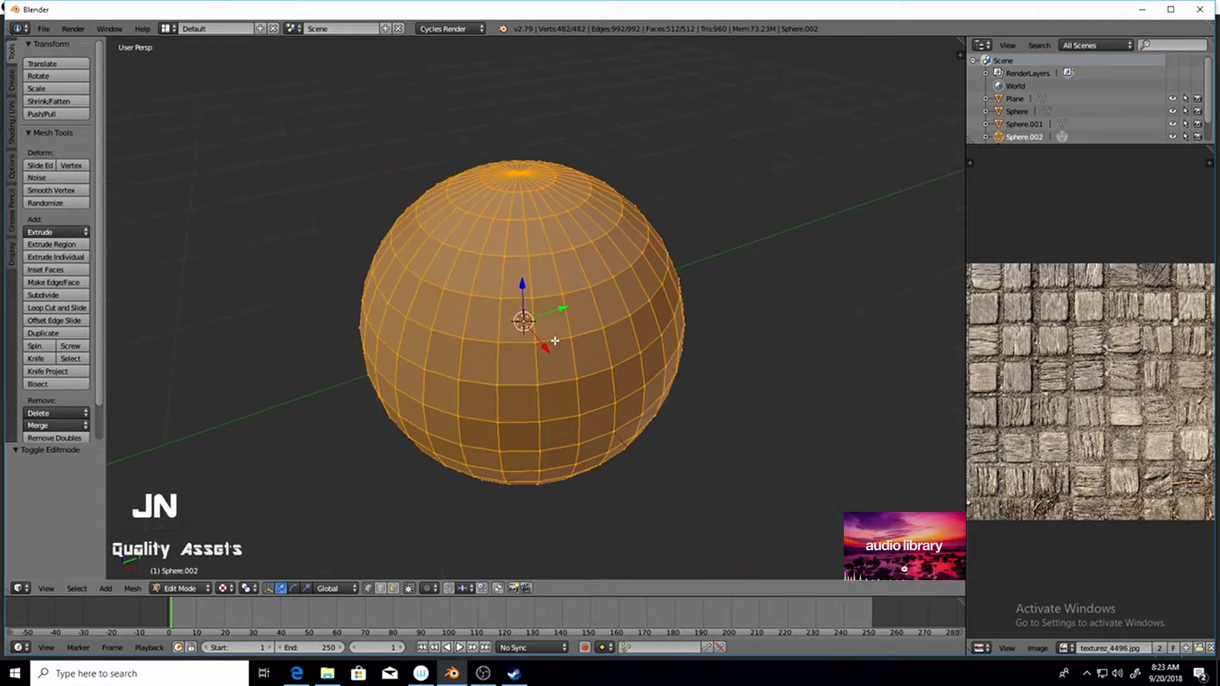
{"action": "right_click", "coordinate": [555, 262]}
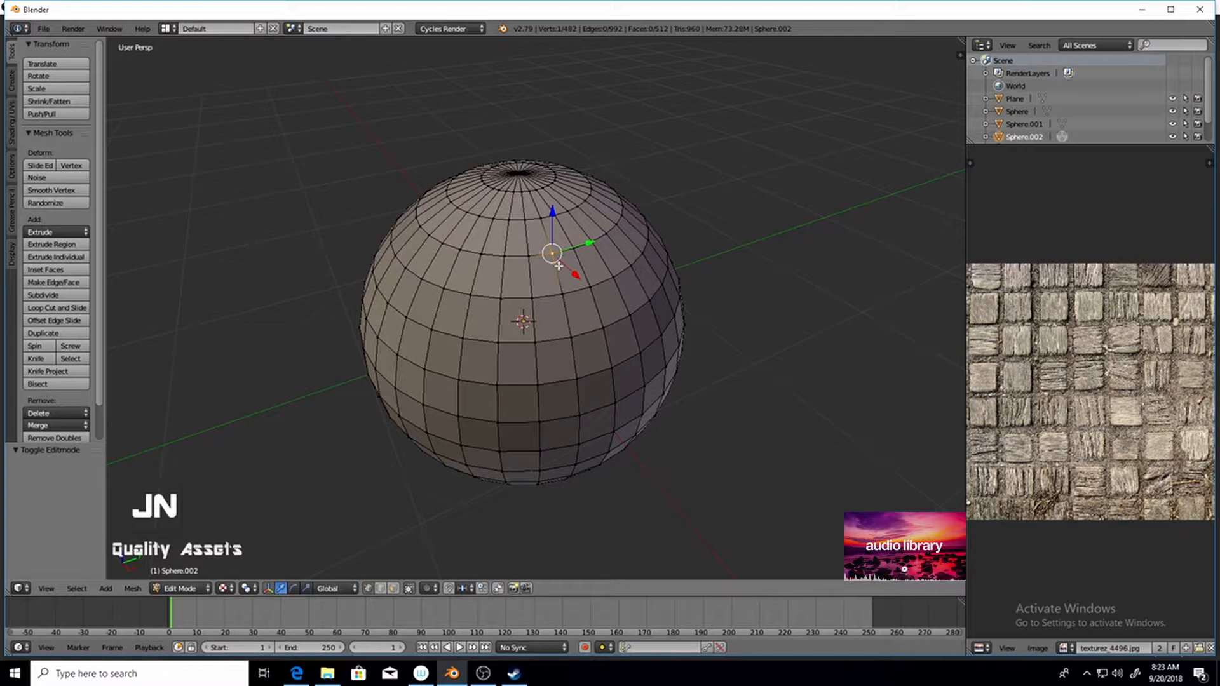
{"action": "right_click", "coordinate": [559, 283], "text": "alt"}
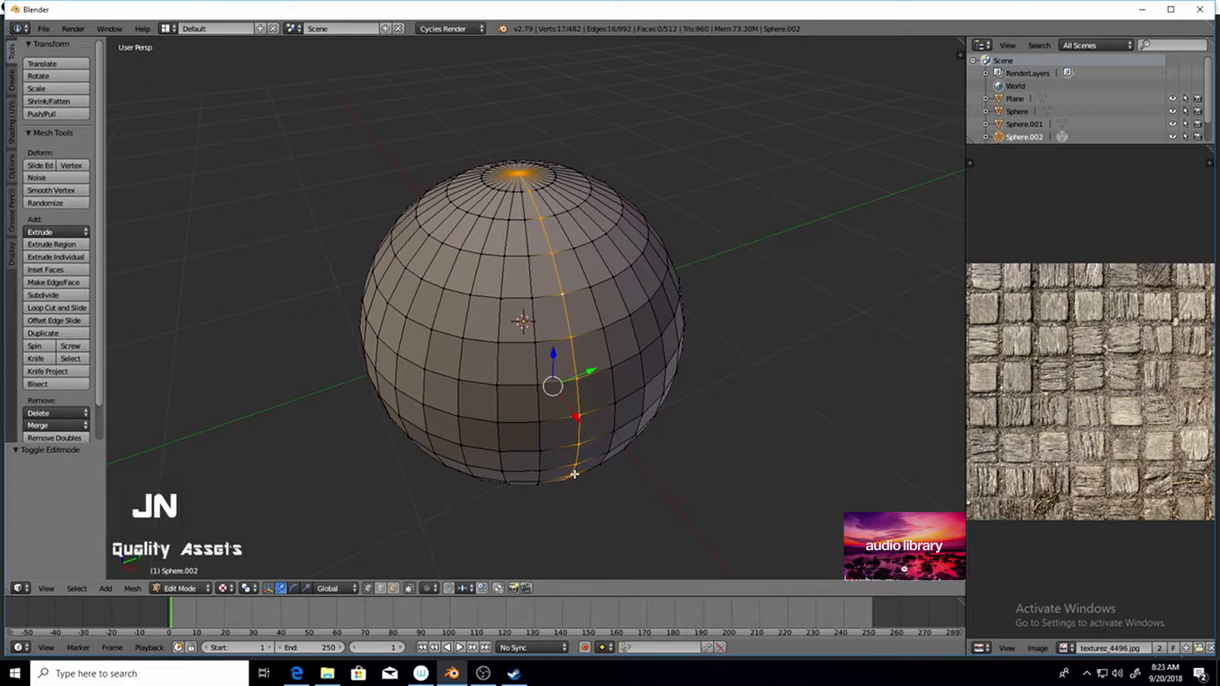
{"action": "key", "text": "ctrl+e"}
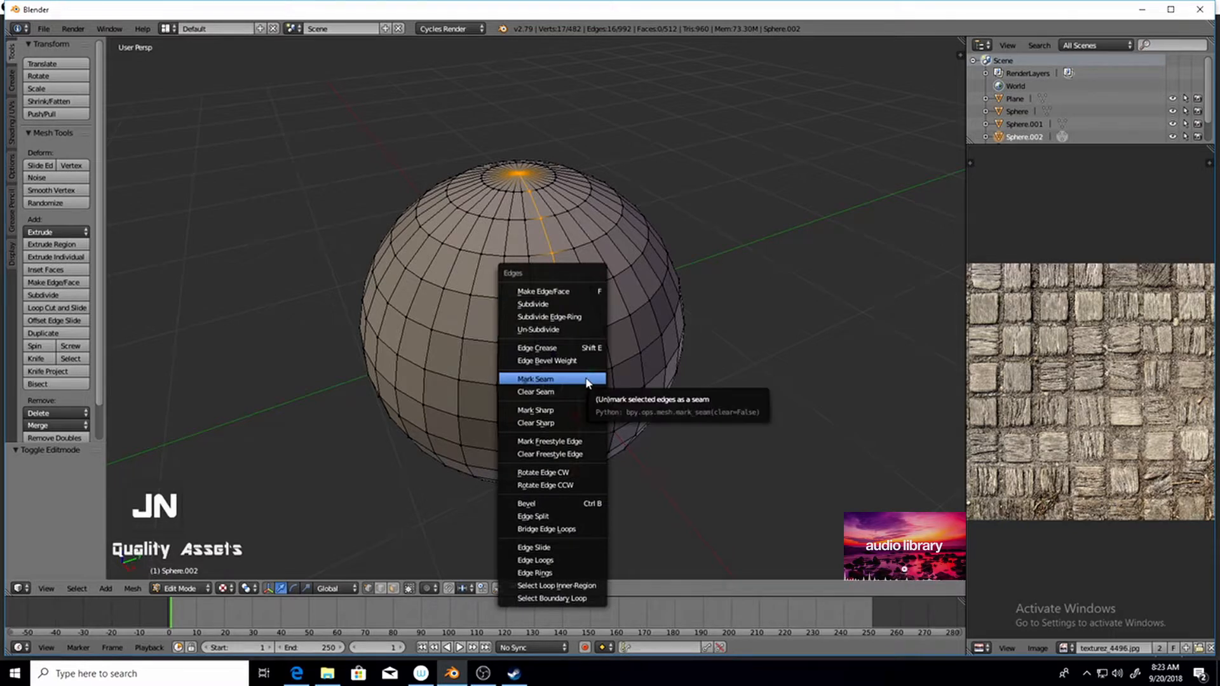
{"action": "left_click", "coordinate": [586, 381]}
{"action": "key", "text": "a"}
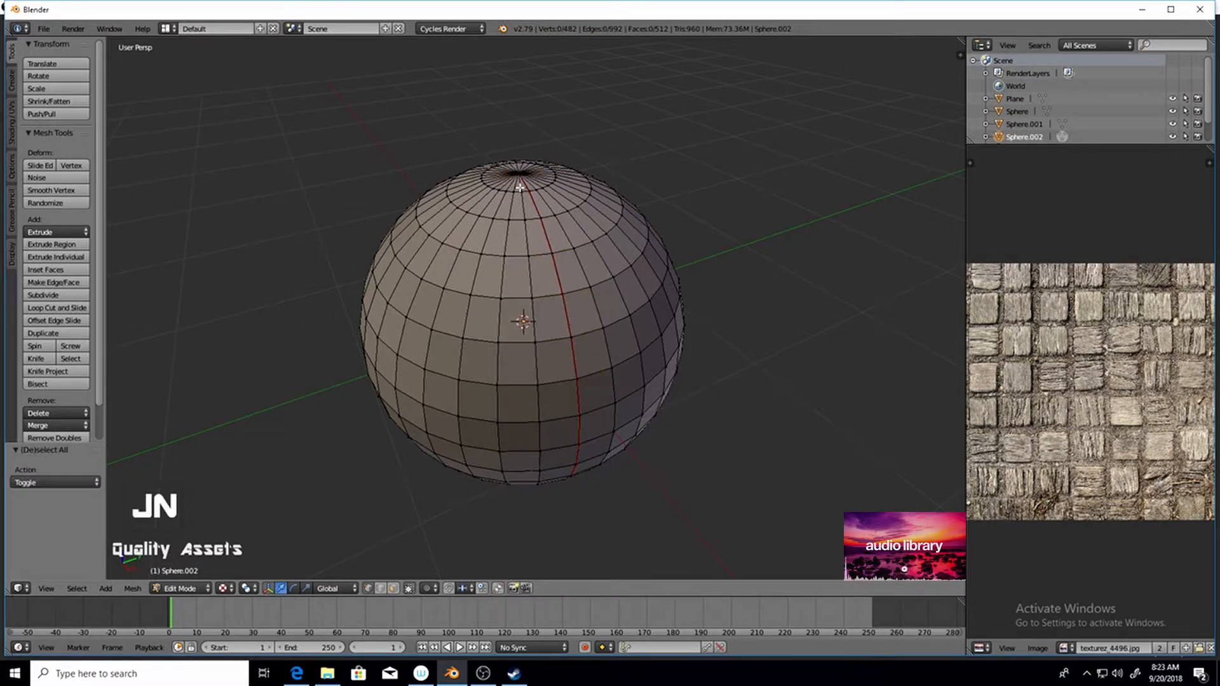
Unwrap the sphere's entire mesh onto the texture image.
{"action": "middle_click_drag", "start_coordinate": [409, 445], "coordinate": [473, 343]}
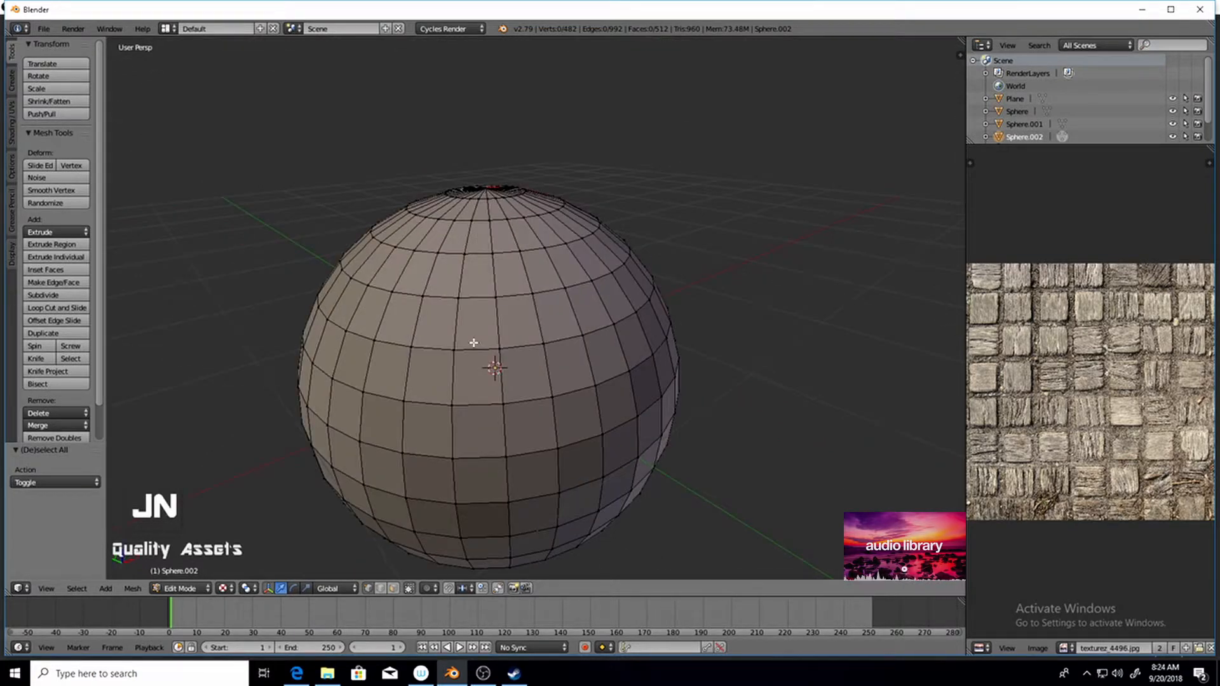
{"action": "key", "text": "a"}
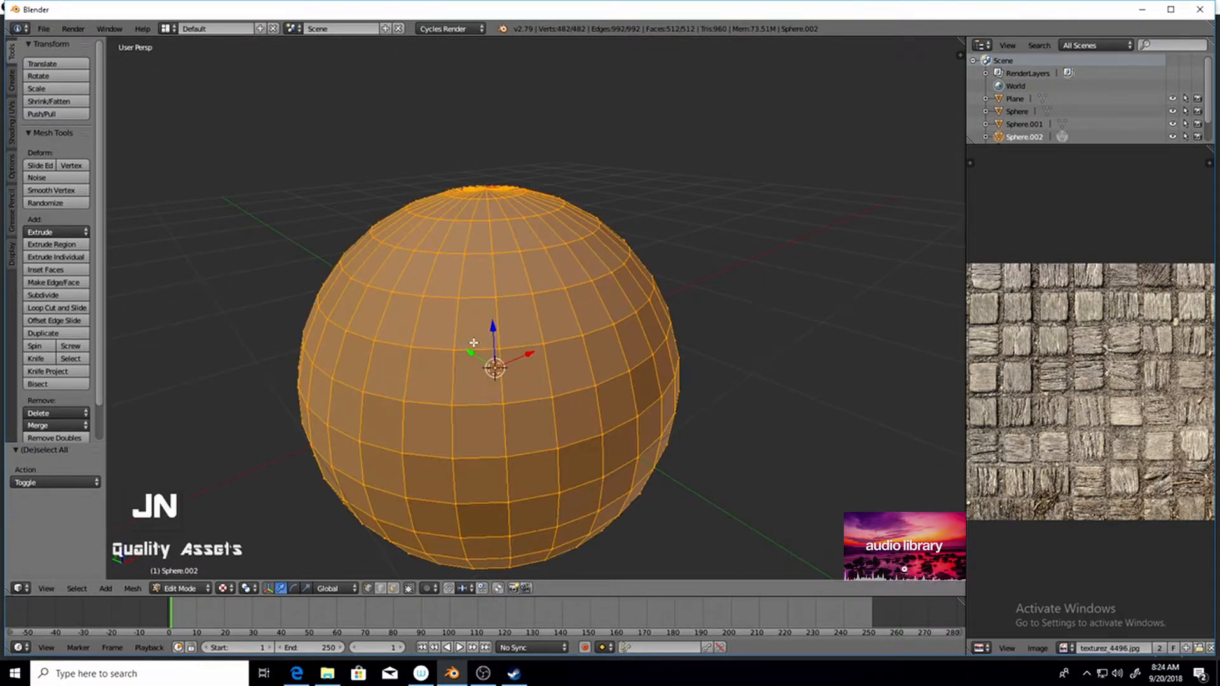
{"action": "key", "text": "u"}
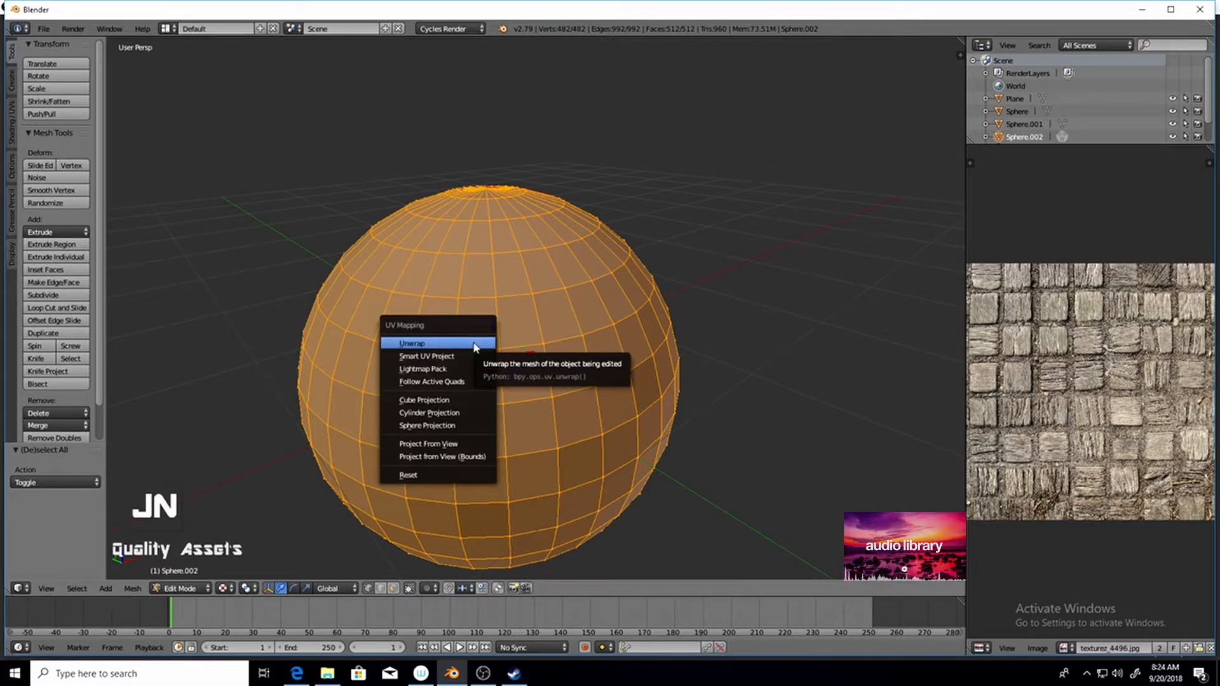
{"action": "left_click", "coordinate": [474, 344]}
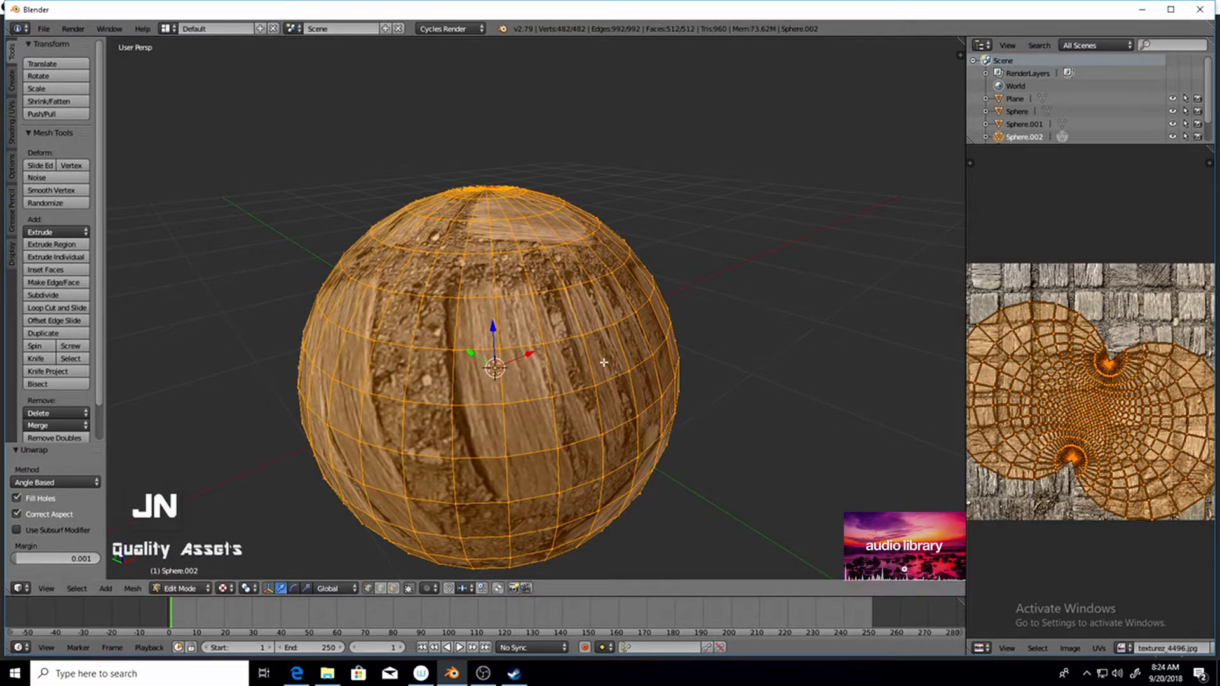
Scale up the sphere's whole UV layout over the texture image by a factor of about 5.4.
{"action": "scroll", "coordinate": [571, 361], "scroll_direction": "down", "scroll_amount": 2}
{"action": "middle_click_drag", "start_coordinate": [570, 358], "coordinate": [637, 393]}
{"action": "key", "text": "a"}
{"action": "key", "text": "a"}
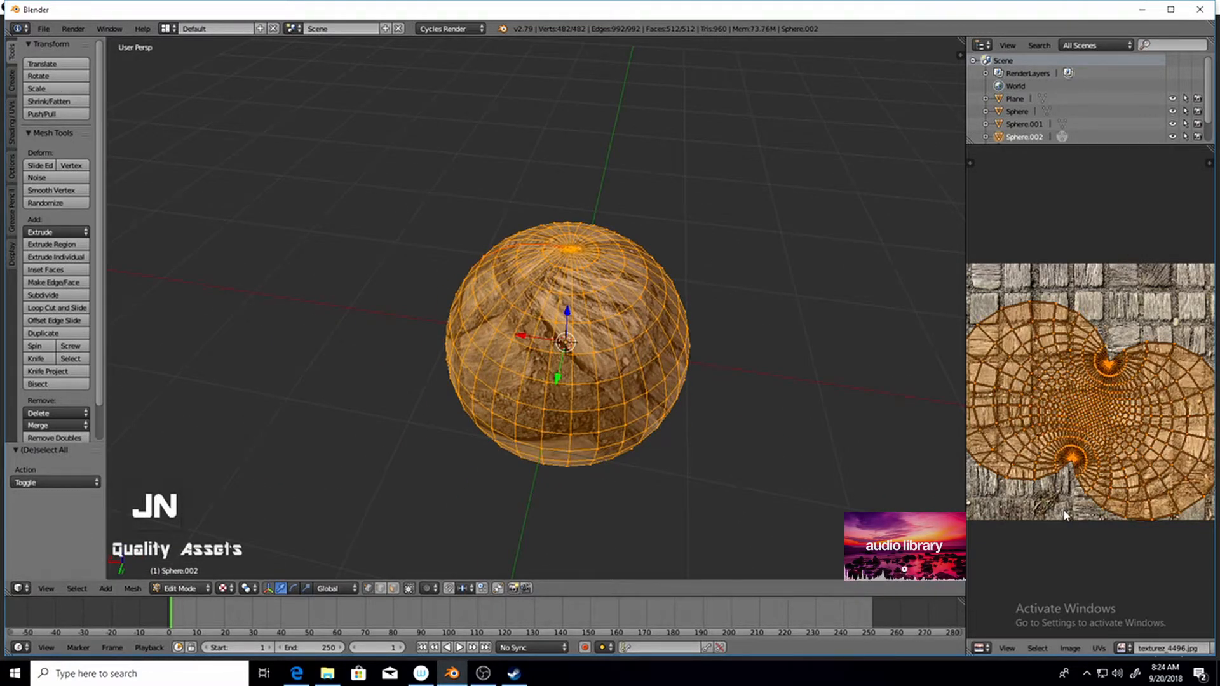
{"action": "key", "text": "s"}
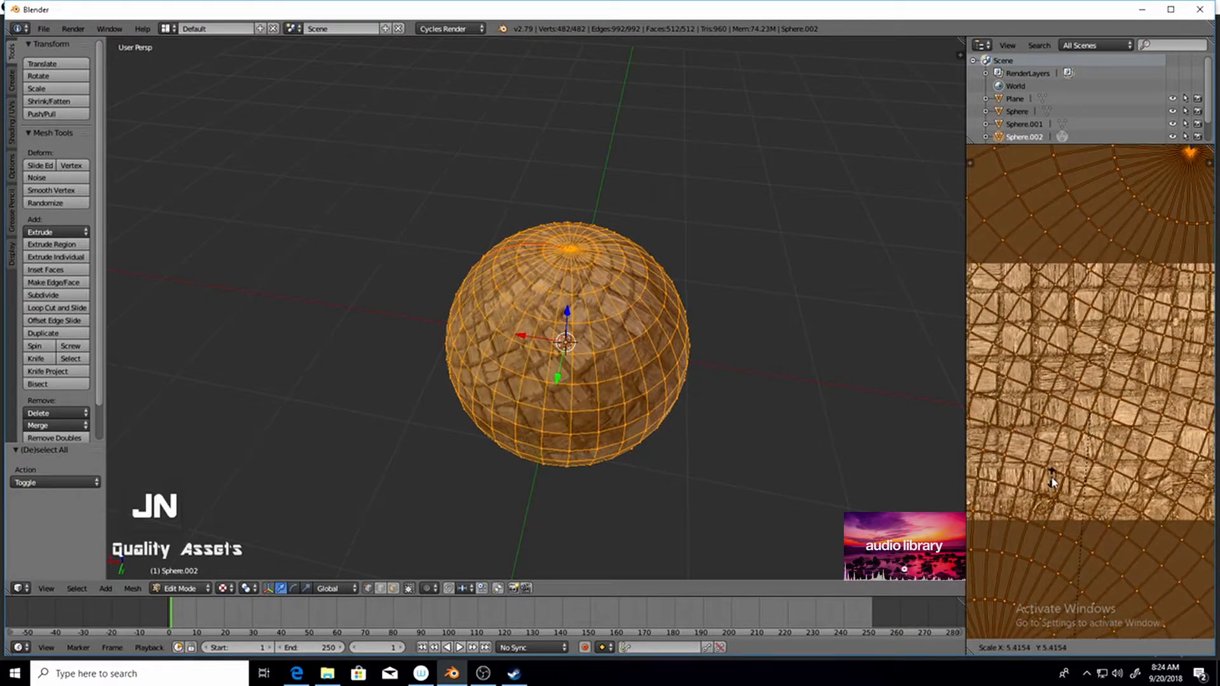
{"action": "left_click", "coordinate": [1052, 483]}
Deselect the sphere's mesh and return to Object Mode to show the textured surface.
{"action": "middle_click_drag", "start_coordinate": [681, 373], "coordinate": [491, 398]}
{"action": "key", "text": "a"}
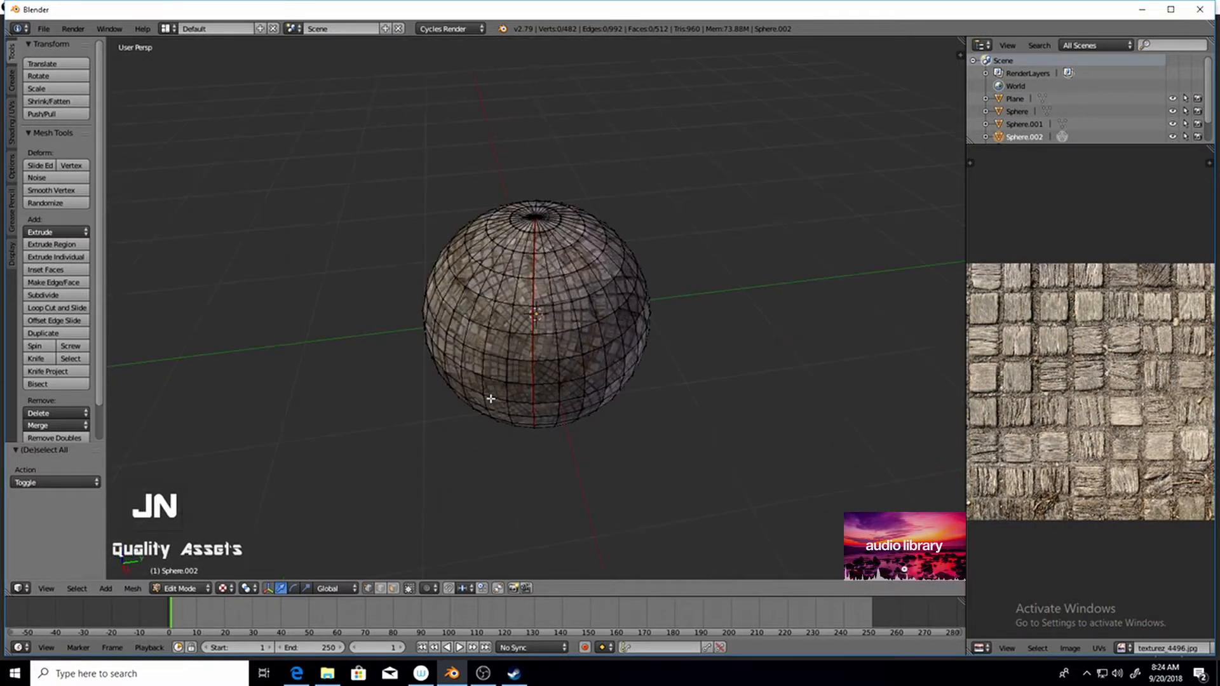
{"action": "scroll", "coordinate": [490, 399], "scroll_direction": "up", "scroll_amount": 2}
{"action": "key", "text": "Tab"}
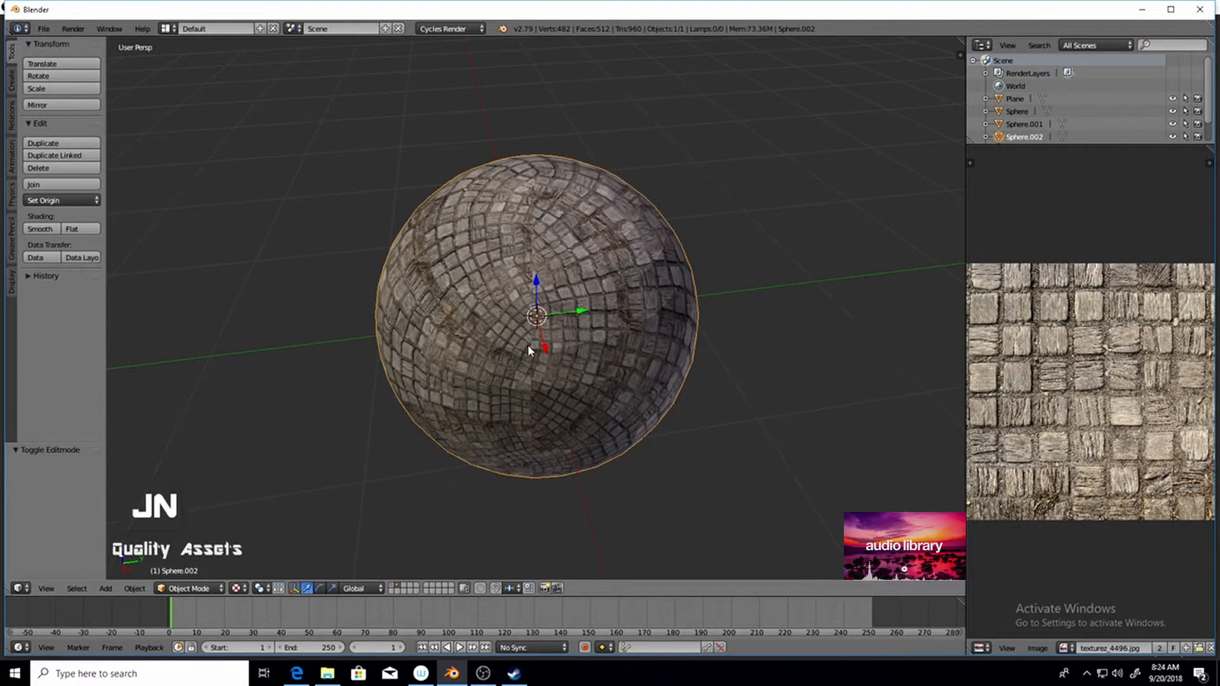
Switch the 3D viewport to Rendered shading to preview the textured sphere from several angles.
{"action": "middle_click_drag", "start_coordinate": [526, 407], "coordinate": [532, 221]}
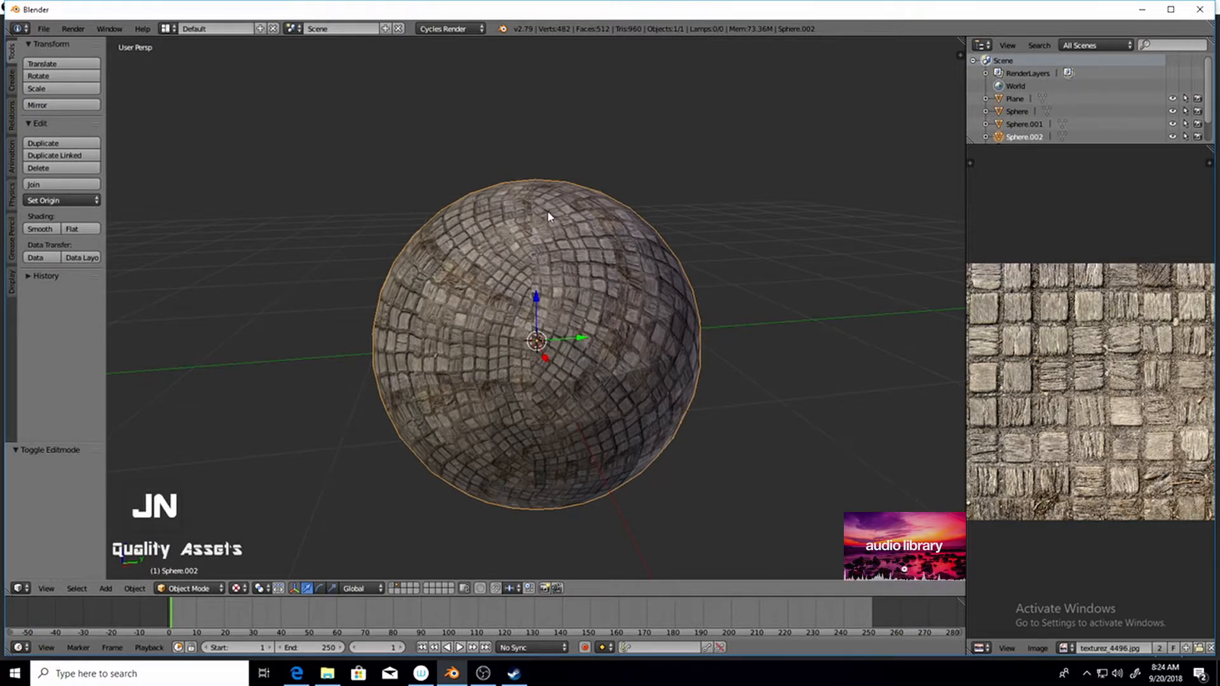
{"action": "middle_click_drag", "start_coordinate": [360, 334], "coordinate": [538, 420]}
{"action": "key", "text": "shift+z"}
{"action": "mouse_move", "coordinate": [561, 287]}
{"action": "middle_mouse_down"}
{"action": "mouse_move", "coordinate": [545, 275]}
{"action": "mouse_move", "coordinate": [556, 275]}
{"action": "middle_mouse_up"}
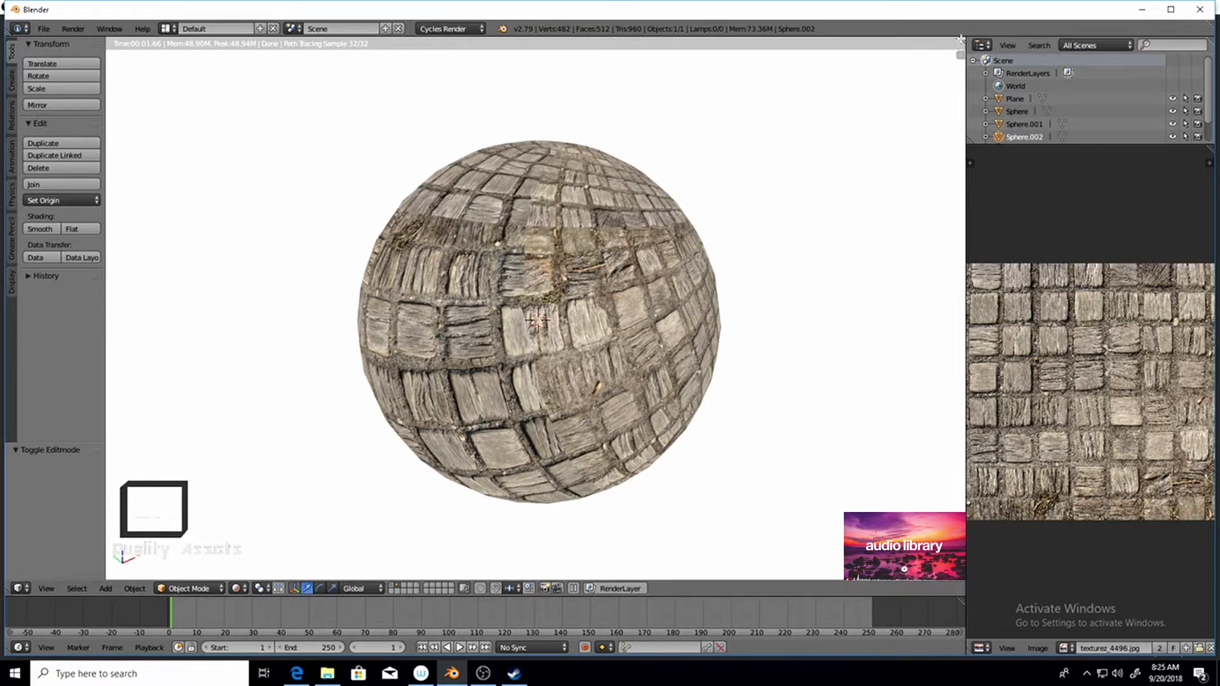
Split the 3D viewport into upper and lower areas and make the upper one a Node Editor framing the sphere's material nodes.
{"action": "left_click_drag", "start_coordinate": [963, 38], "coordinate": [927, 266]}
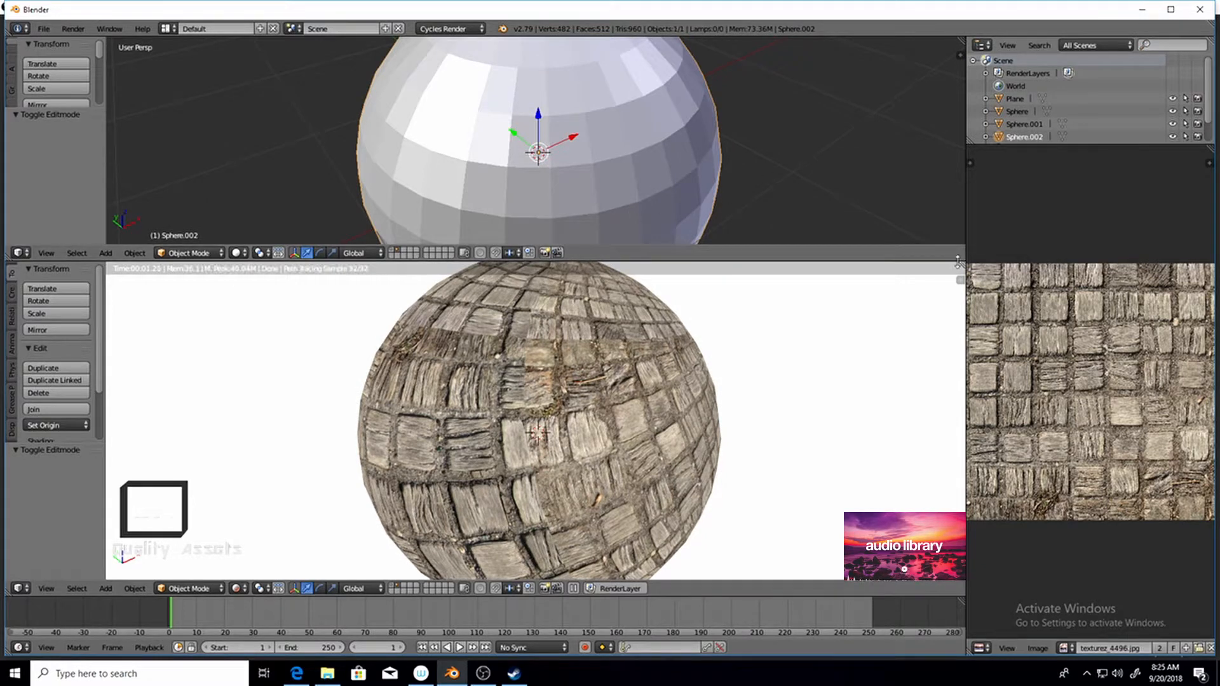
{"action": "left_click_drag", "start_coordinate": [963, 265], "coordinate": [877, 197]}
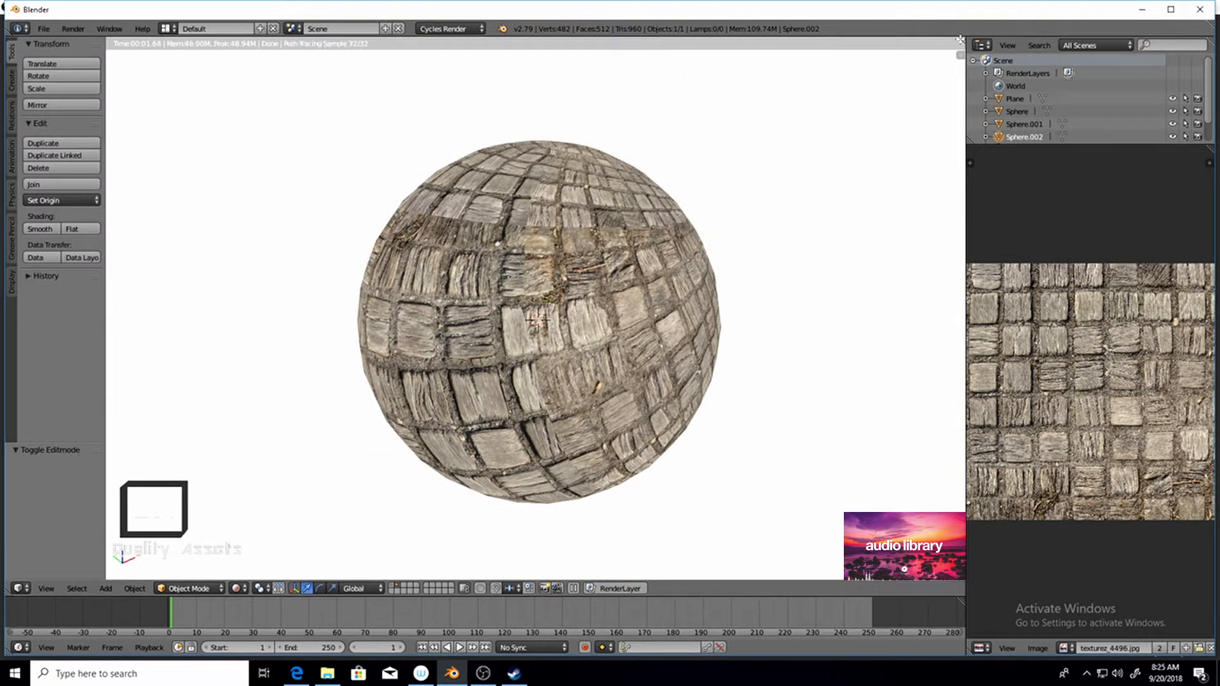
{"action": "left_click_drag", "start_coordinate": [962, 43], "coordinate": [915, 322]}
{"action": "left_click", "coordinate": [20, 314]}
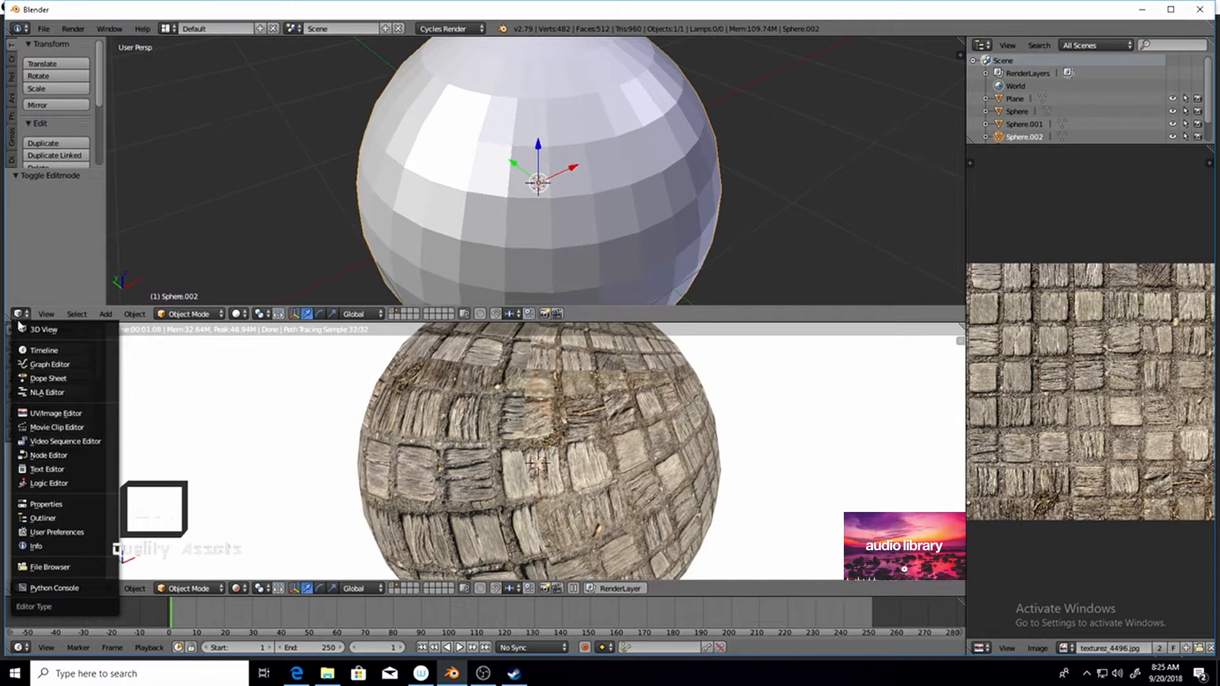
{"action": "left_click", "coordinate": [39, 455]}
{"action": "key", "text": "KP_Decimal"}
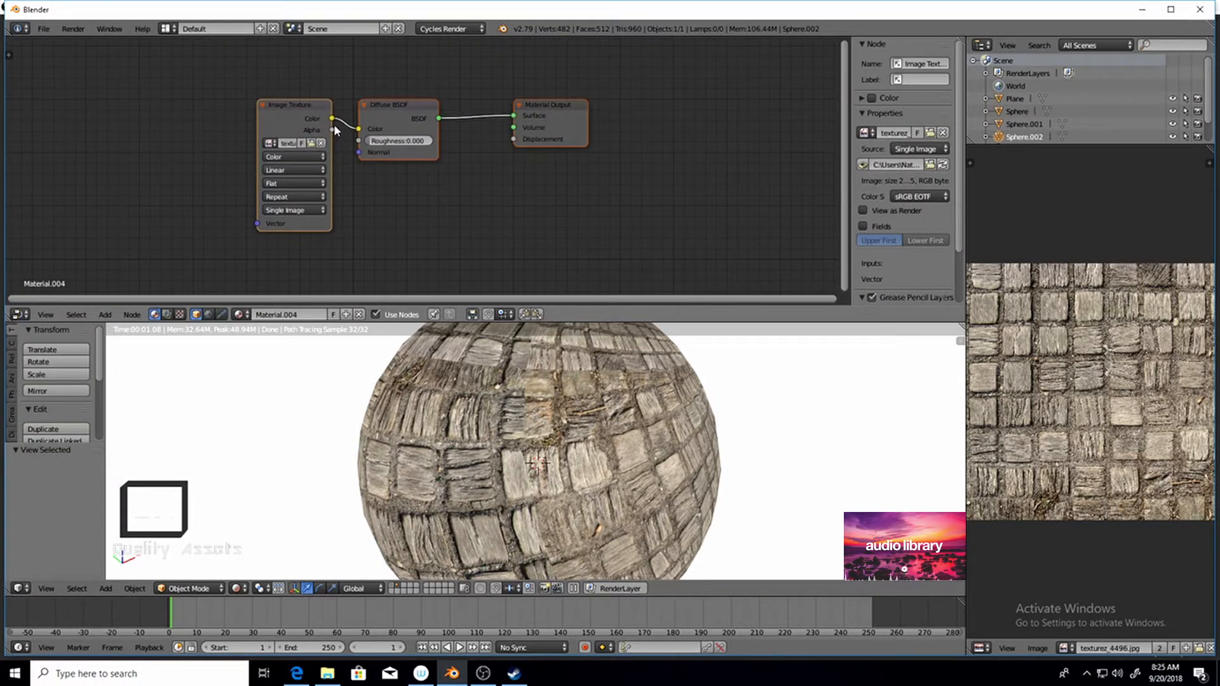
Link the Image Texture's Color output to the Material Output's Displacement input and check the effect on the rendered sphere.
{"action": "left_click_drag", "start_coordinate": [333, 120], "coordinate": [515, 142]}
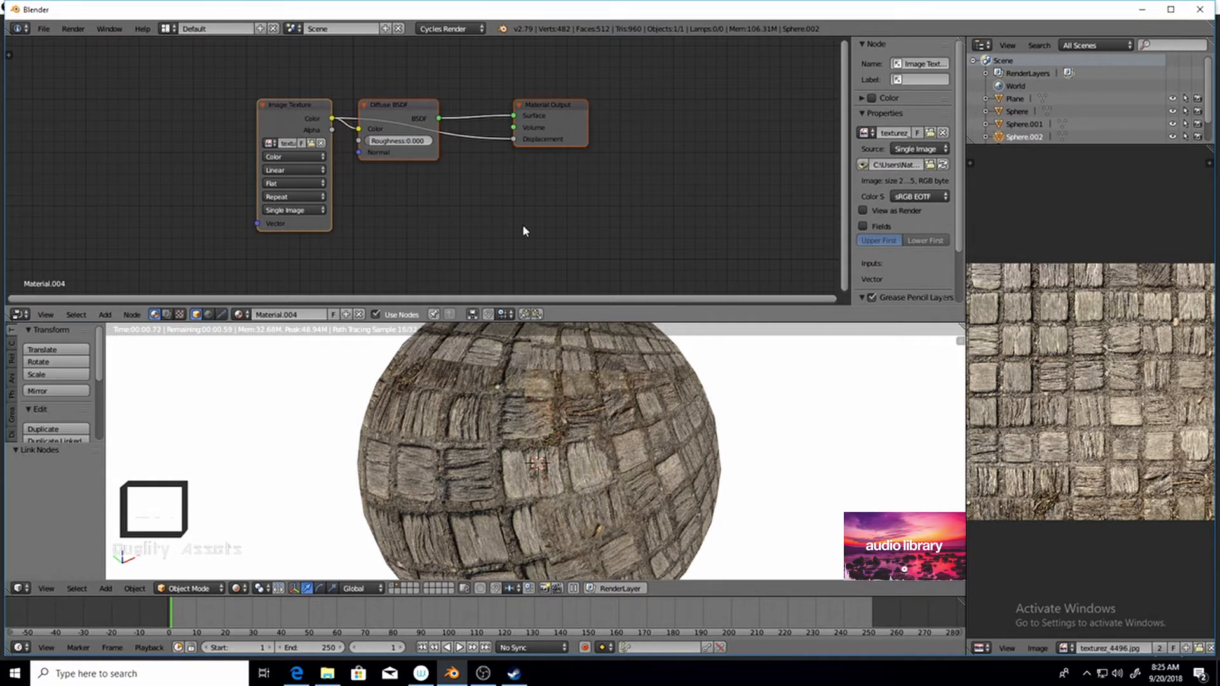
{"action": "middle_click_drag", "start_coordinate": [448, 404], "coordinate": [419, 454]}
{"action": "scroll", "coordinate": [418, 455], "scroll_direction": "down", "scroll_amount": 2}
{"action": "scroll", "coordinate": [418, 456], "scroll_direction": "up", "scroll_amount": 2}
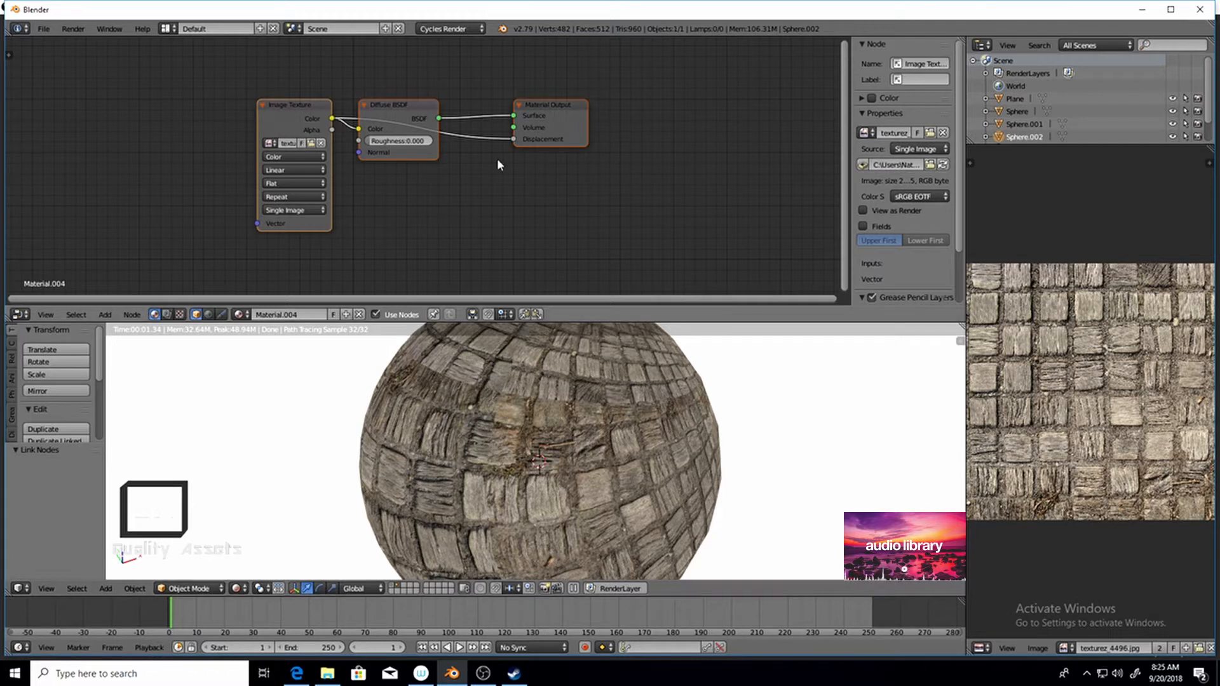
Unlink the Displacement input and reconnect the Image Texture's Color output to it to compare the render with and without displacement.
{"action": "left_click_drag", "start_coordinate": [513, 138], "coordinate": [490, 140]}
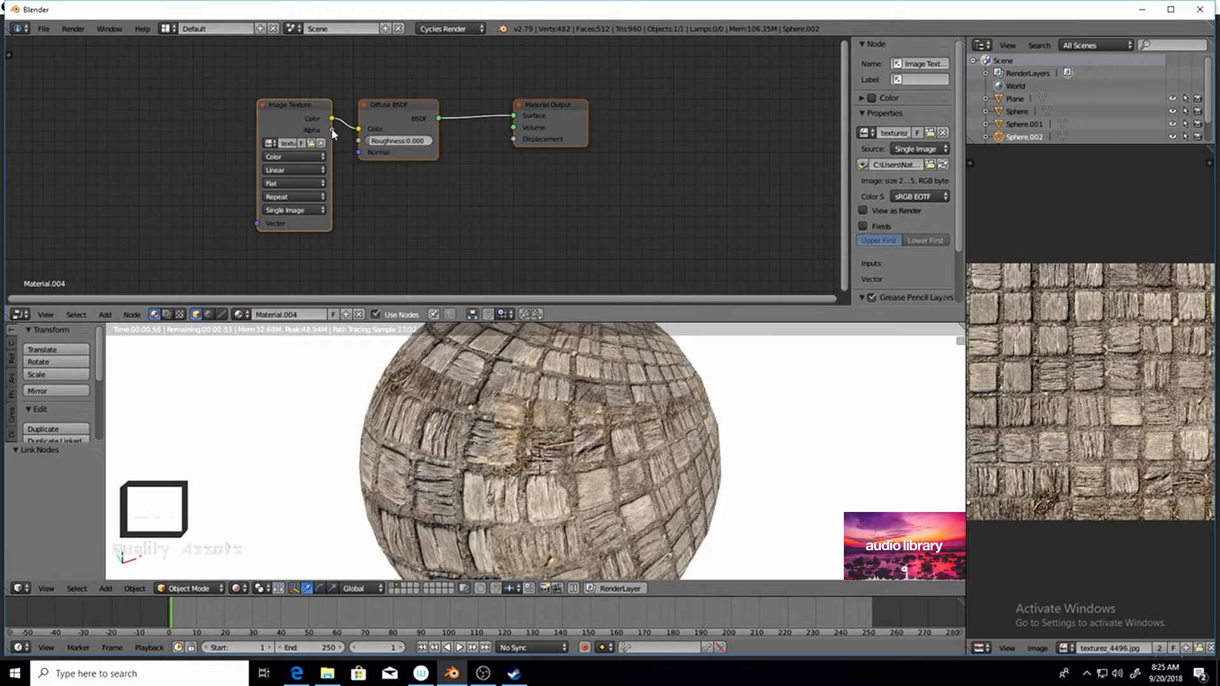
{"action": "left_click_drag", "start_coordinate": [332, 119], "coordinate": [515, 139]}
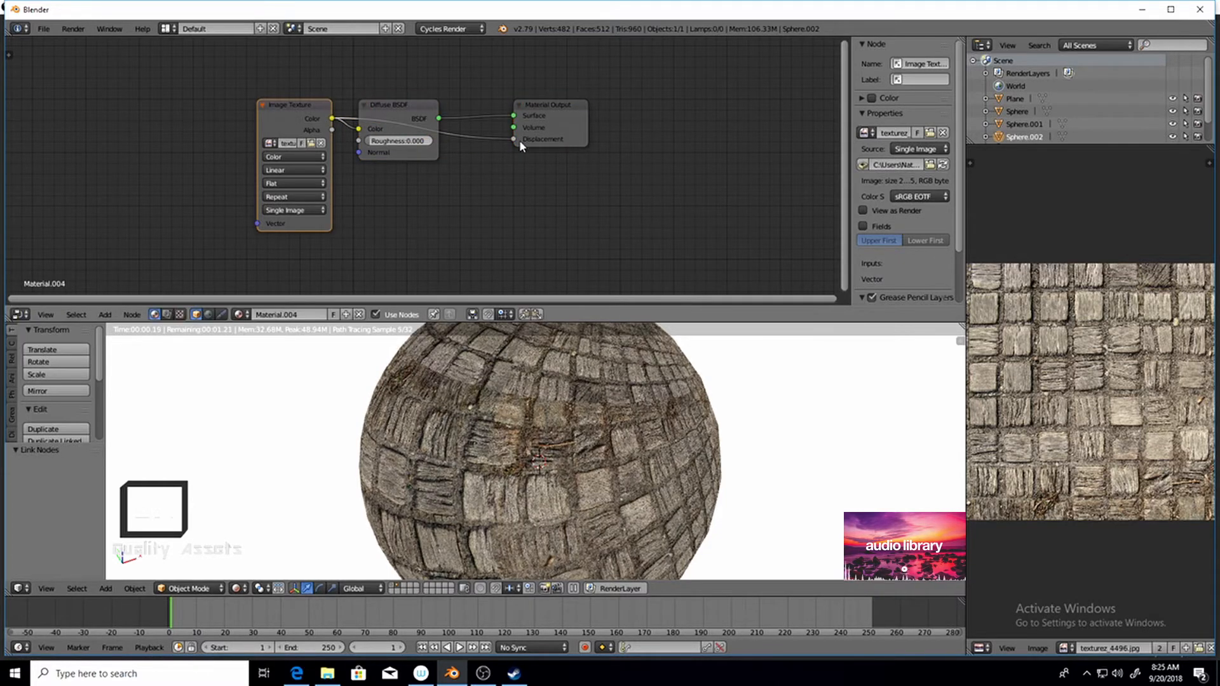
{"action": "scroll", "coordinate": [487, 490], "scroll_direction": "down", "scroll_amount": 6}
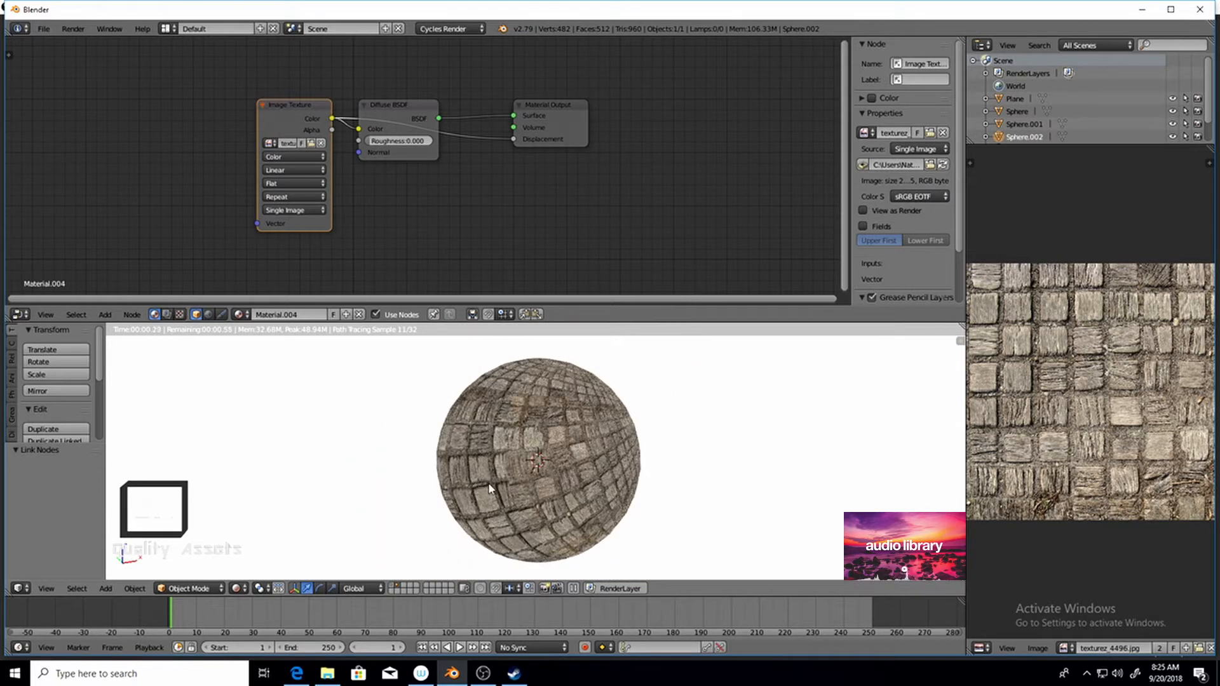